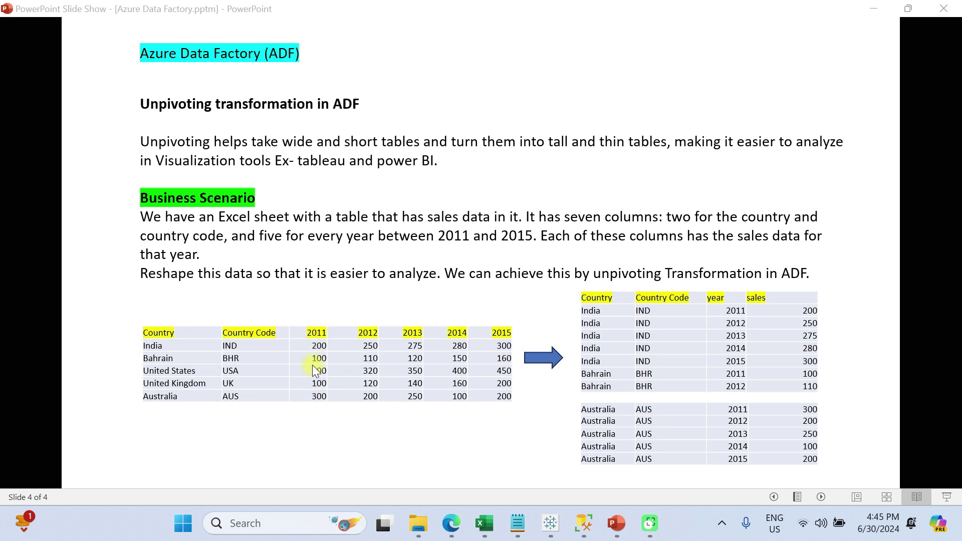
# - Switch to the Pivot_Dataset_Demo.xlsx workbook in Excel and compare the Rowdata and unpivot data sheets
pyautogui.click(492, 521)
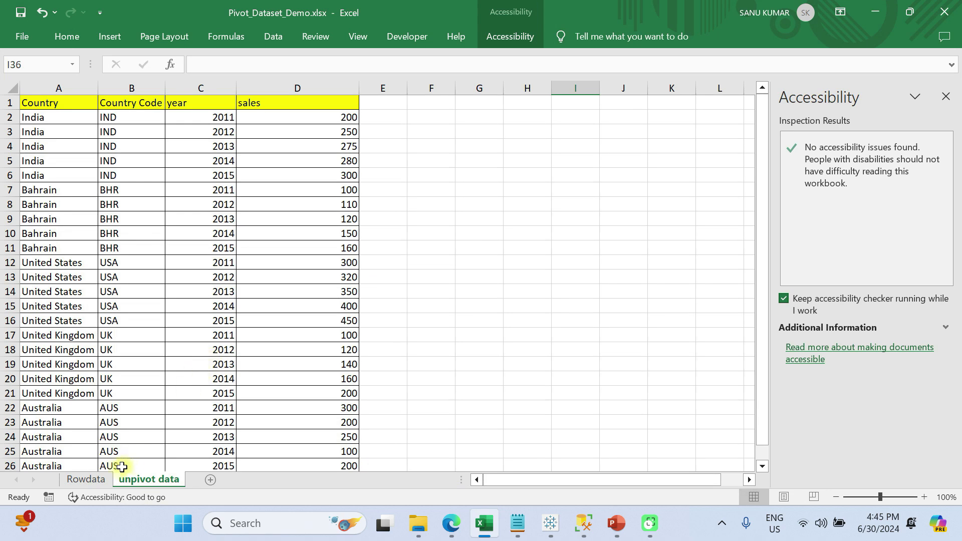
pyautogui.click(103, 482)
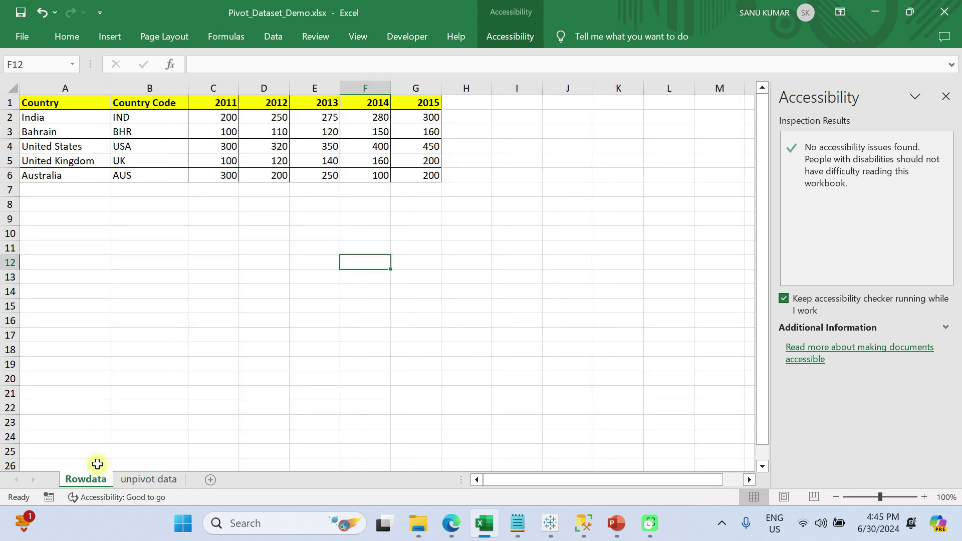
pyautogui.click(136, 482)
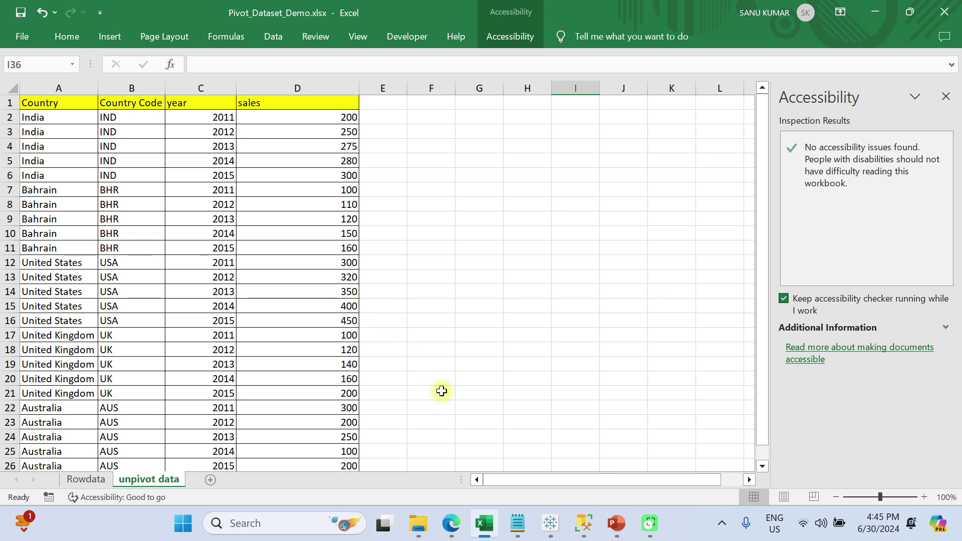
# - Switch to Edge, view the data factory's linked services, and examine the rowfiledata container in the sadataworldsolution storage account
pyautogui.click(451, 520)
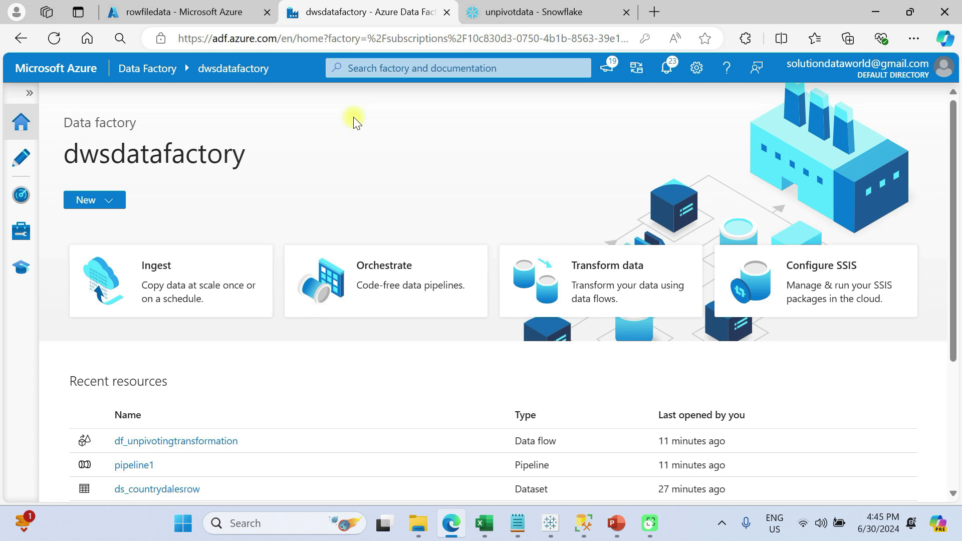
pyautogui.click(23, 233)
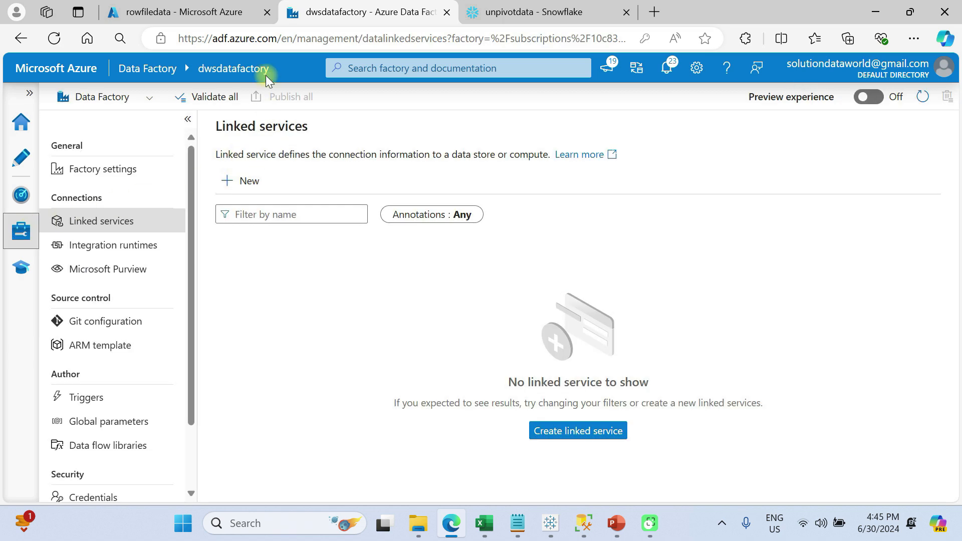
pyautogui.click(156, 7)
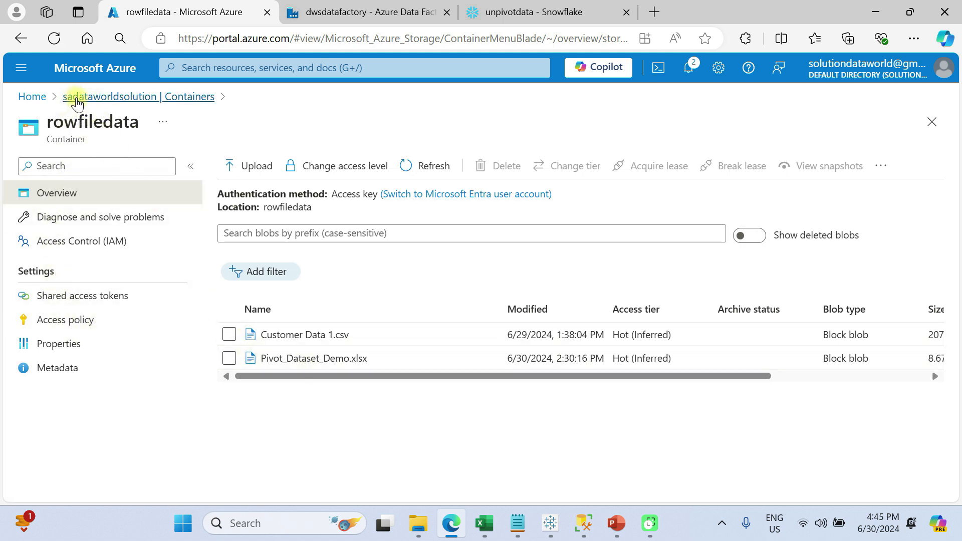
pyautogui.click(75, 97)
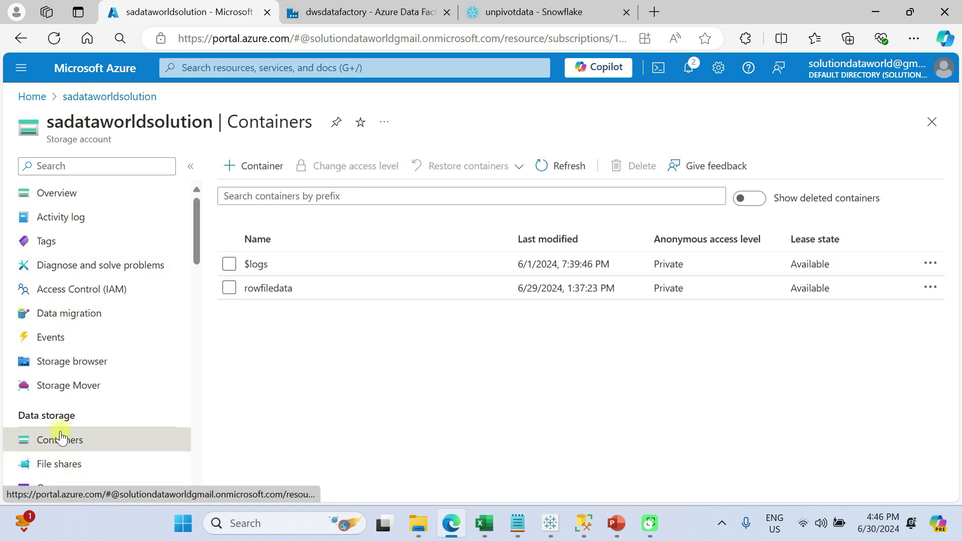
pyautogui.click(270, 291)
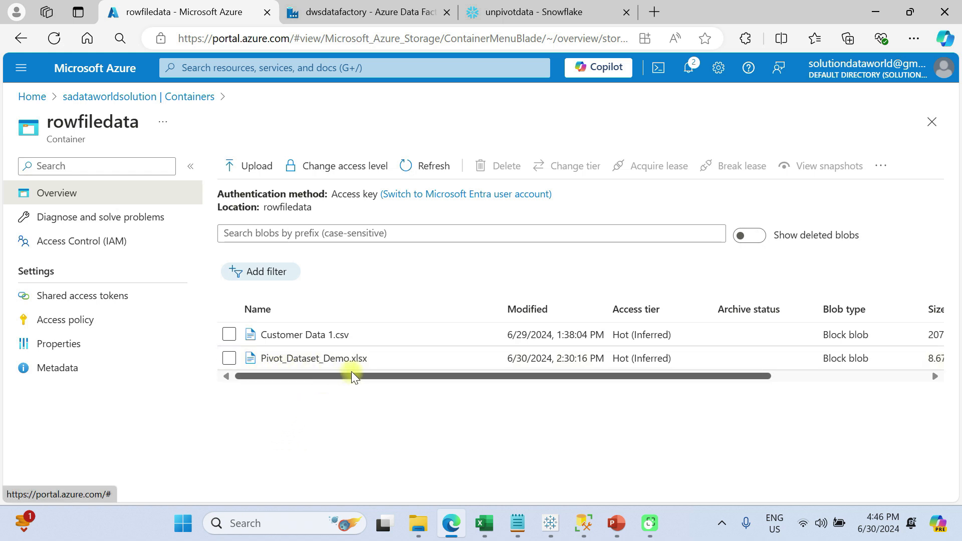
# - Check the Rowdata sheet in Excel against the container's files and view the properties of the Pivot_Dataset_Demo.xlsx blob in Edge
pyautogui.click(482, 523)
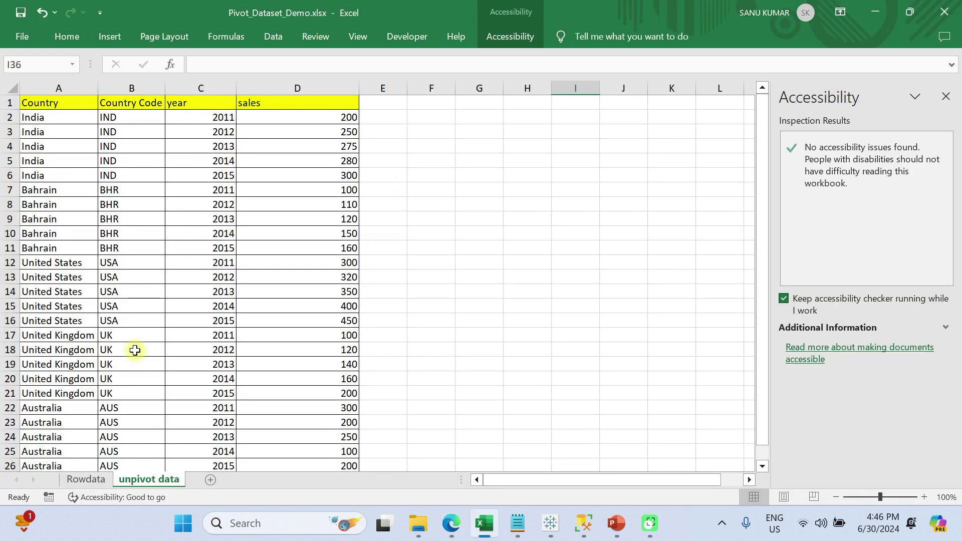
pyautogui.click(83, 480)
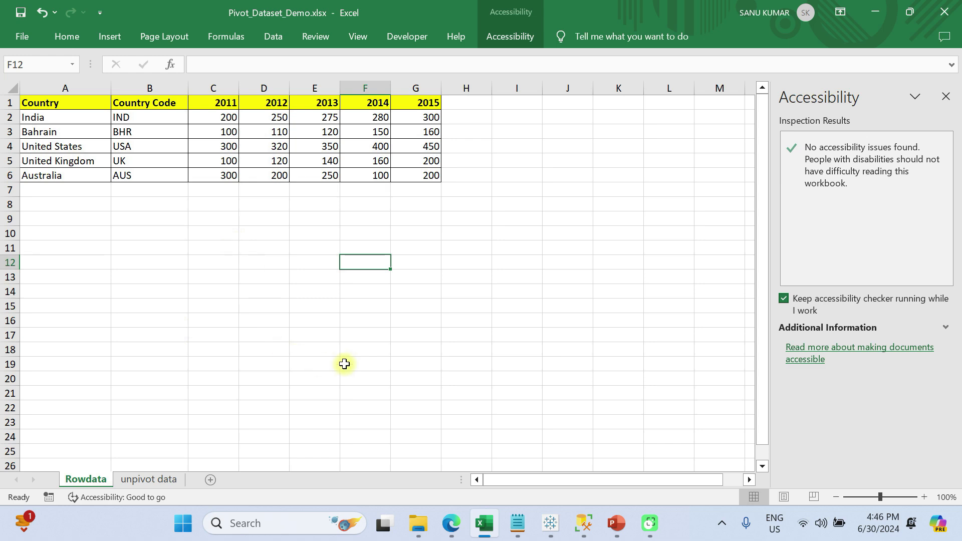
pyautogui.hotkey('alt', 'Tab')
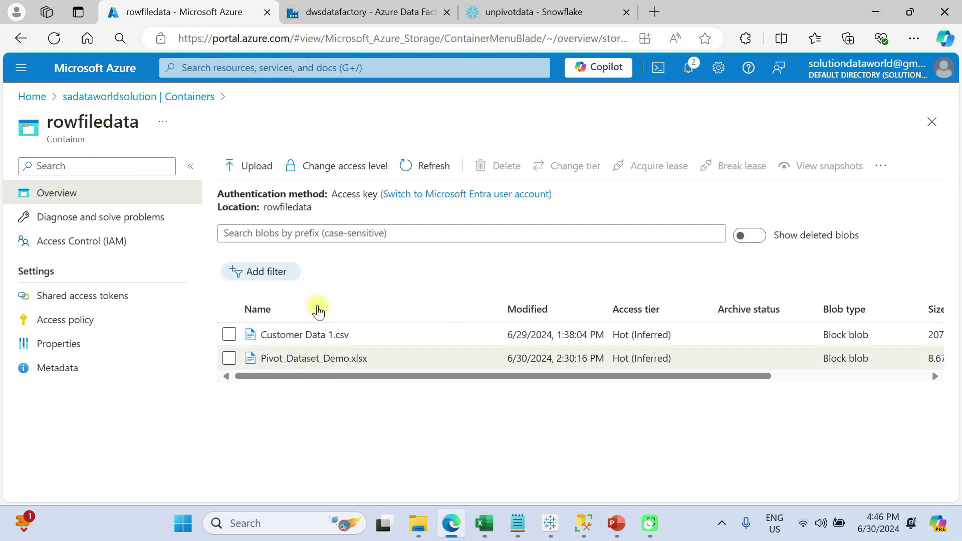
pyautogui.hotkey('alt', 'Tab')
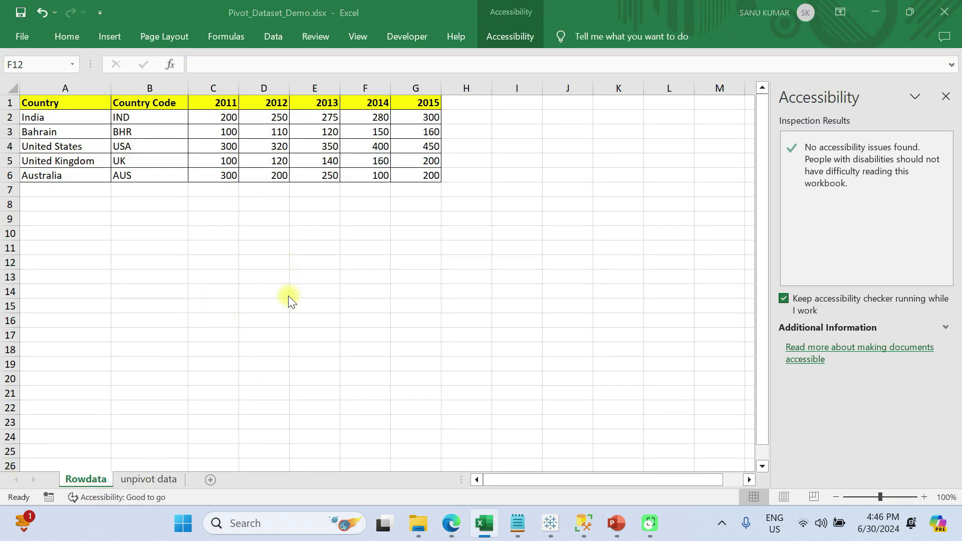
pyautogui.hotkey('alt', 'Tab')
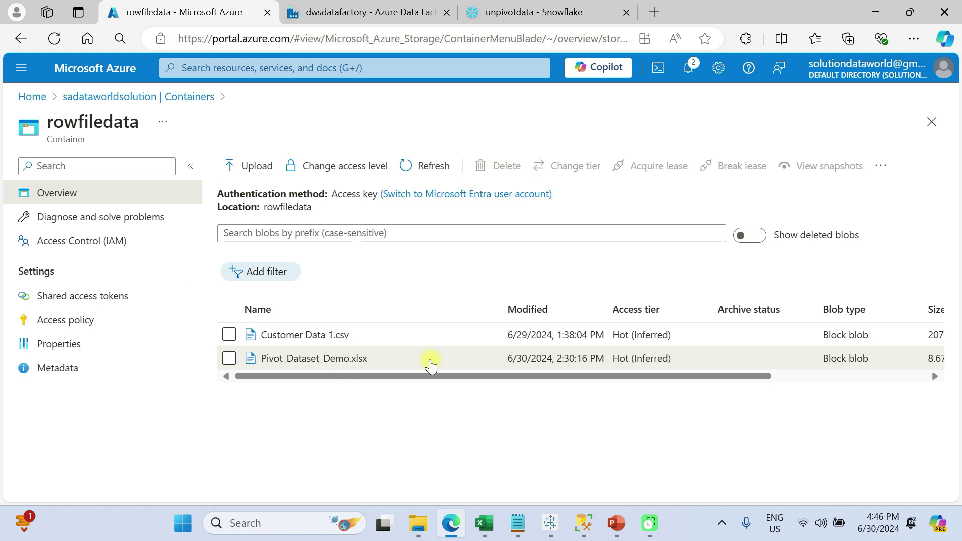
pyautogui.click(431, 364)
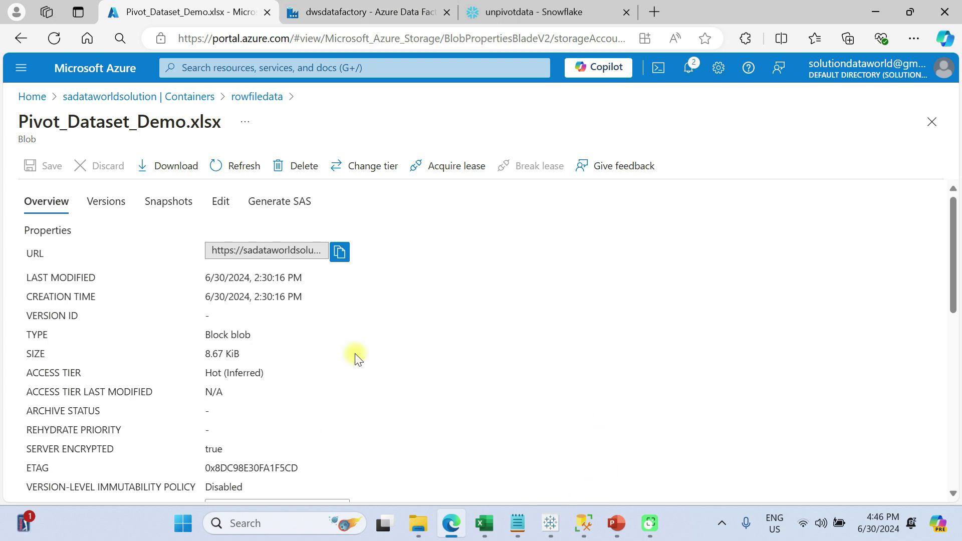
# - Start a new linked service in dwsdatafactory using the Azure Blob Storage data store
pyautogui.click(354, 13)
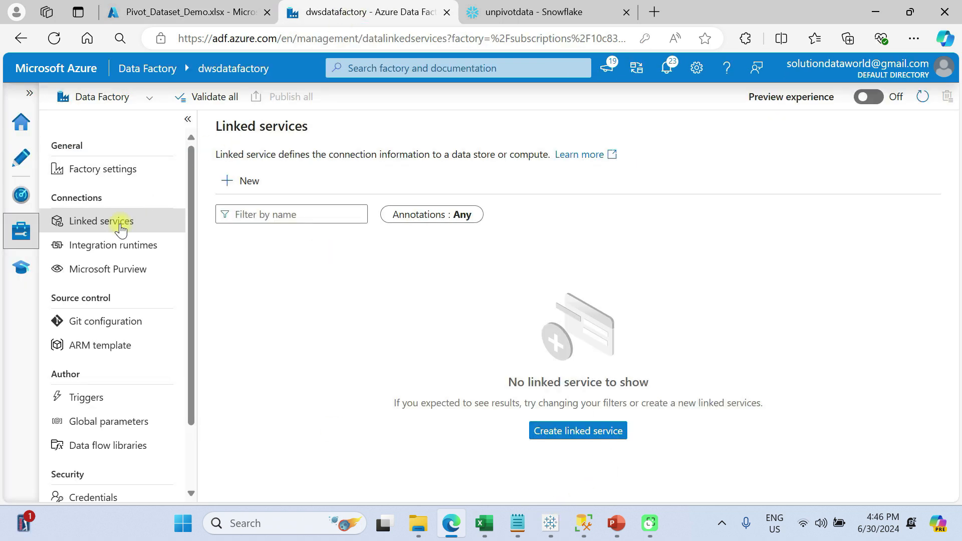
pyautogui.click(96, 225)
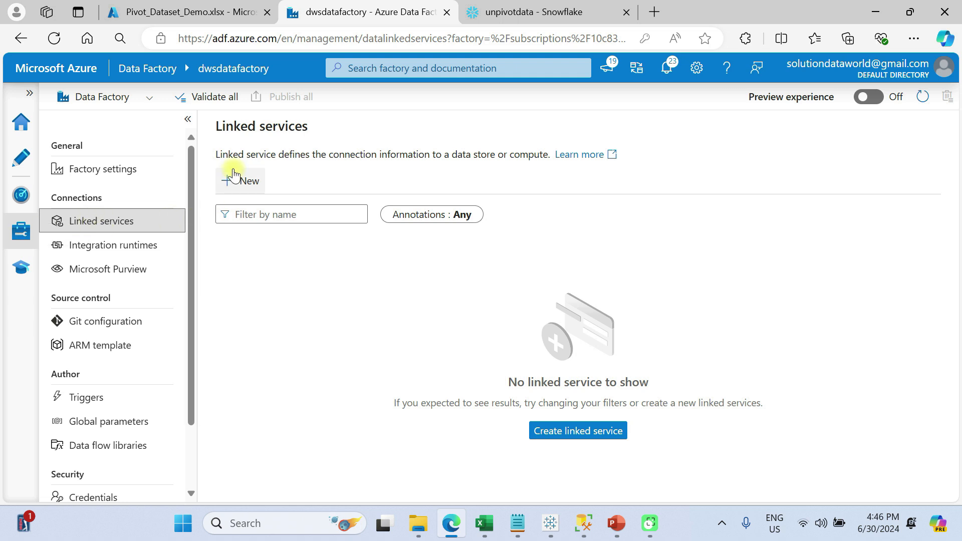
pyautogui.click(246, 182)
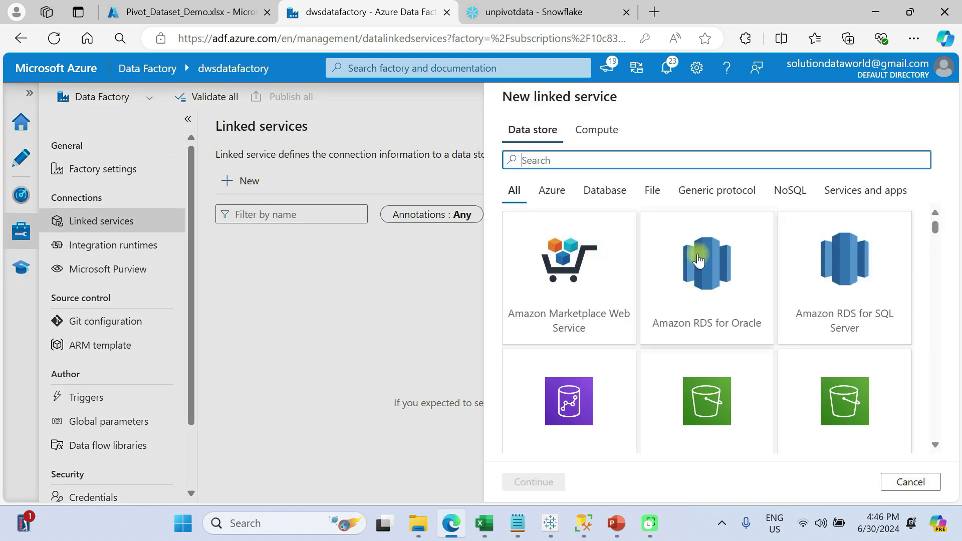
pyautogui.click(580, 166)
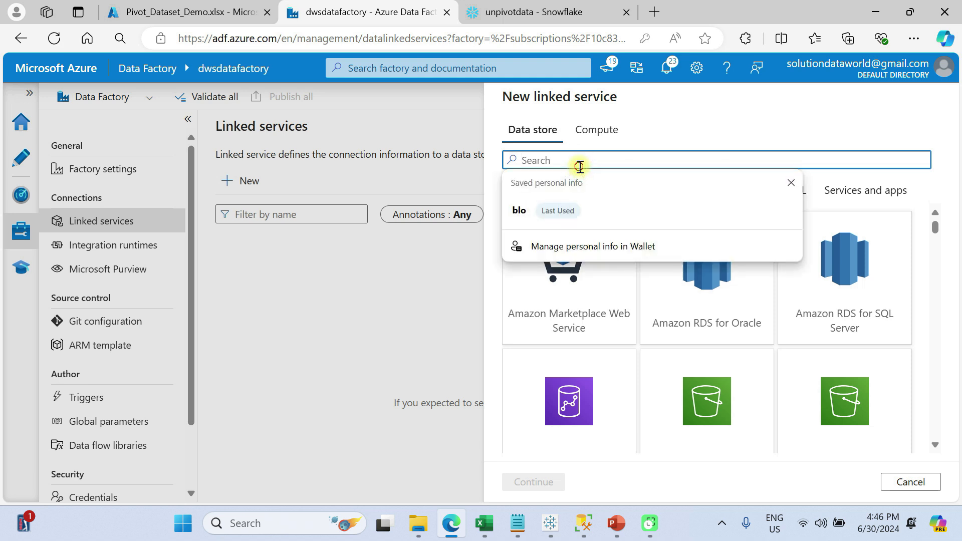
pyautogui.write('blo')
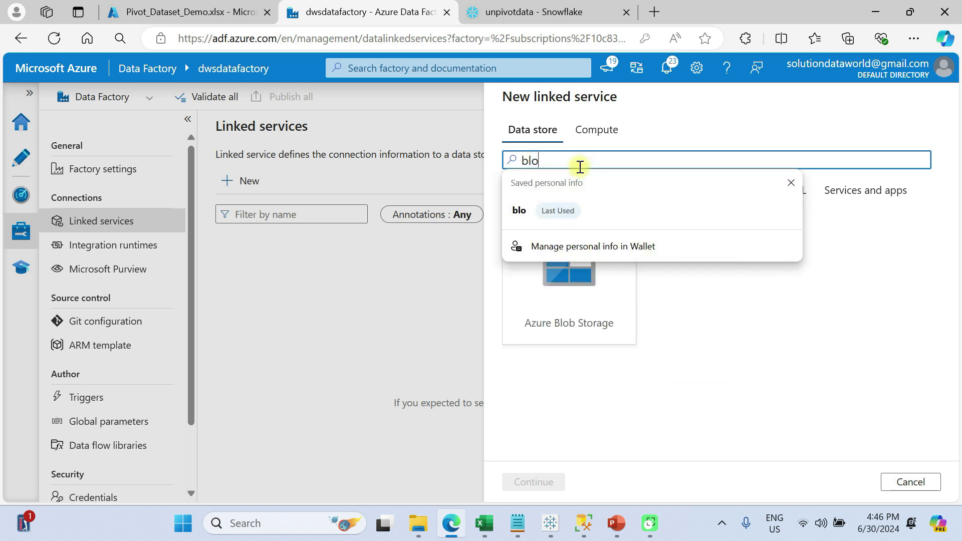
pyautogui.click(581, 281)
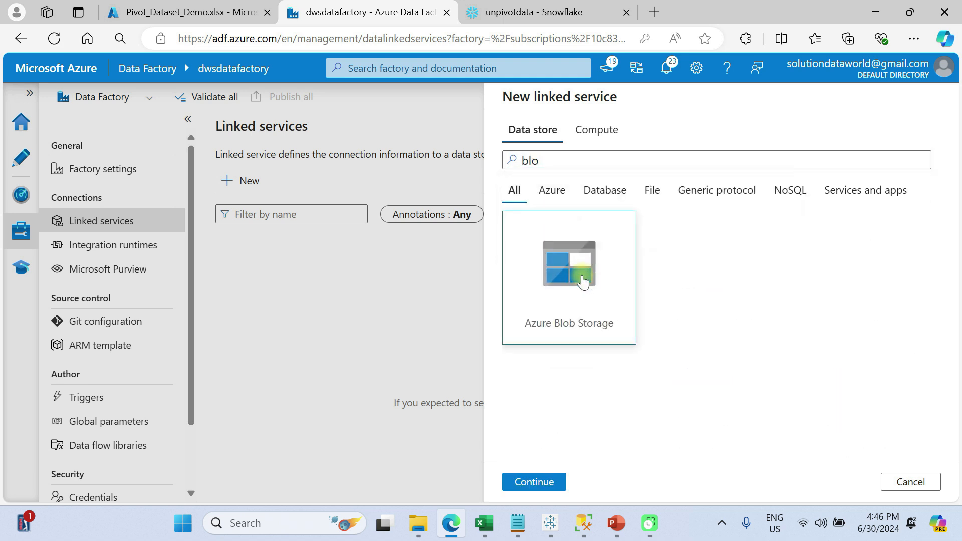
pyautogui.click(536, 482)
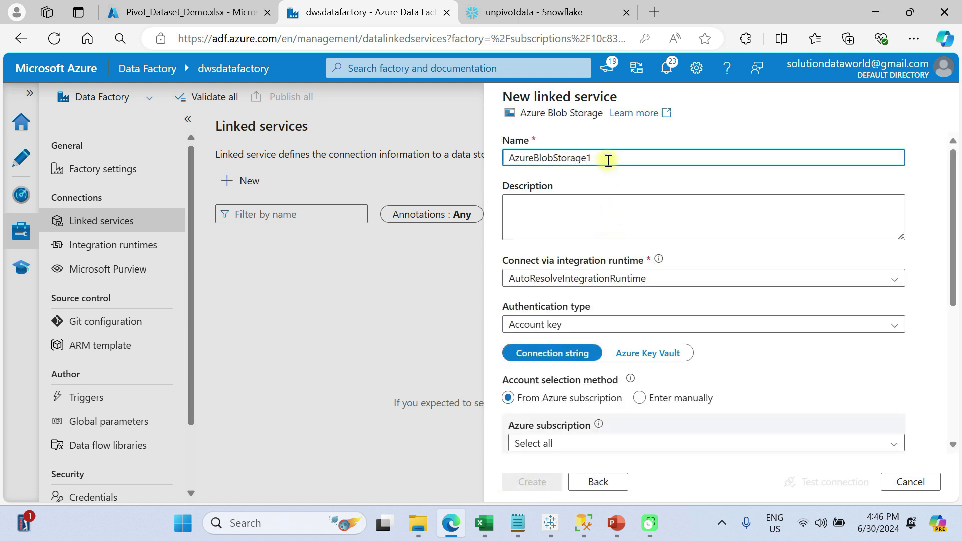
# - Create the linked service as ls_blob with the Pay-As-You-Go subscription and the sadataworldsolution storage account
pyautogui.moveTo(608, 160); pyautogui.dragTo(503, 151)
pyautogui.press('BackSpace')
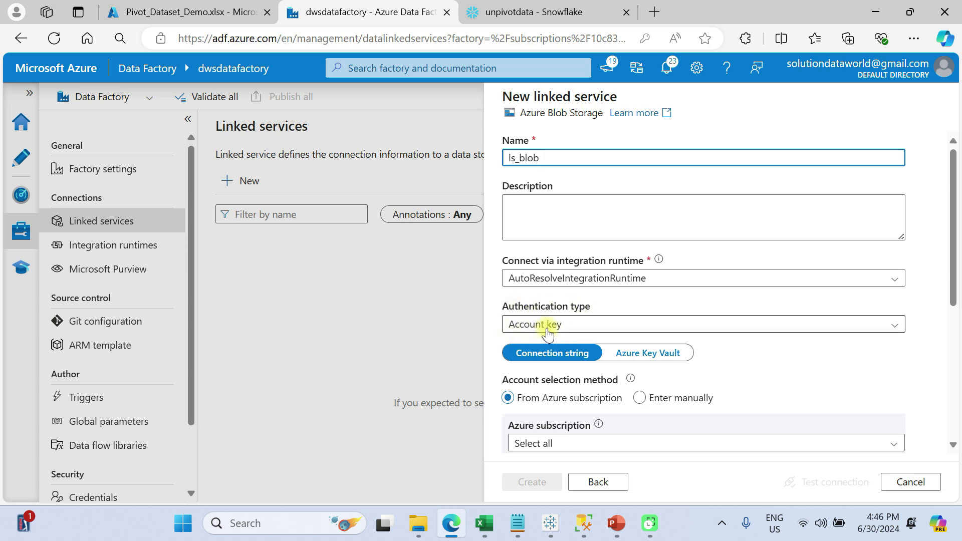
pyautogui.click(562, 444)
pyautogui.click(566, 402)
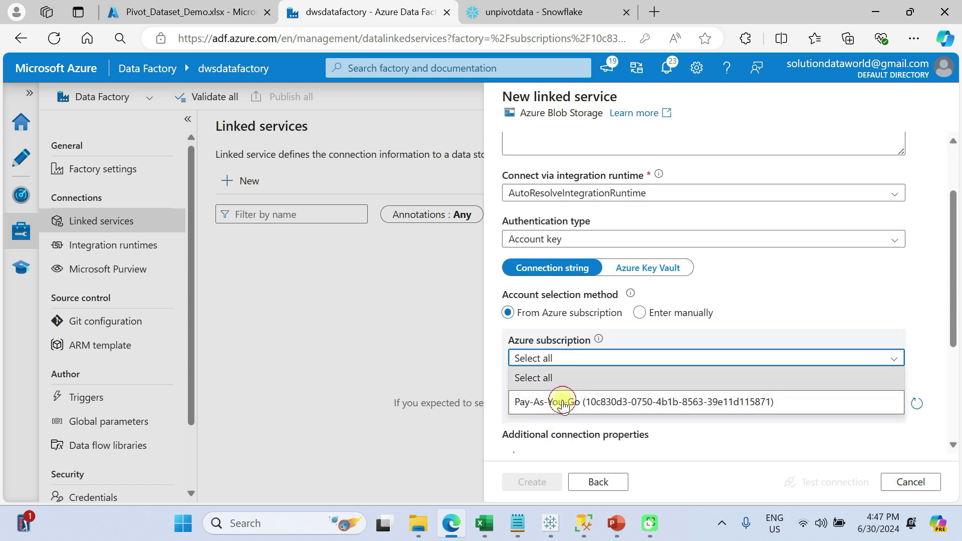
pyautogui.scroll(-2, 566, 404)
pyautogui.click(567, 329)
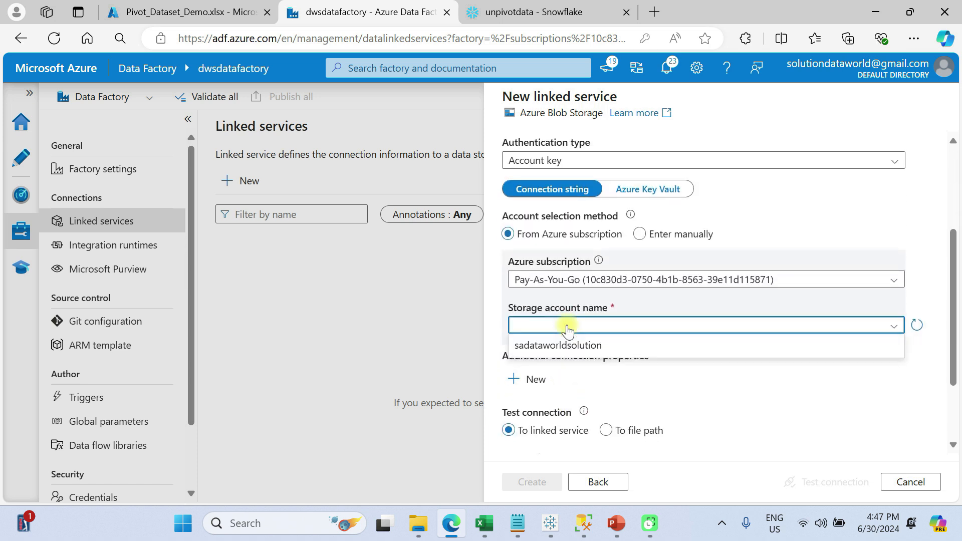
pyautogui.click(561, 346)
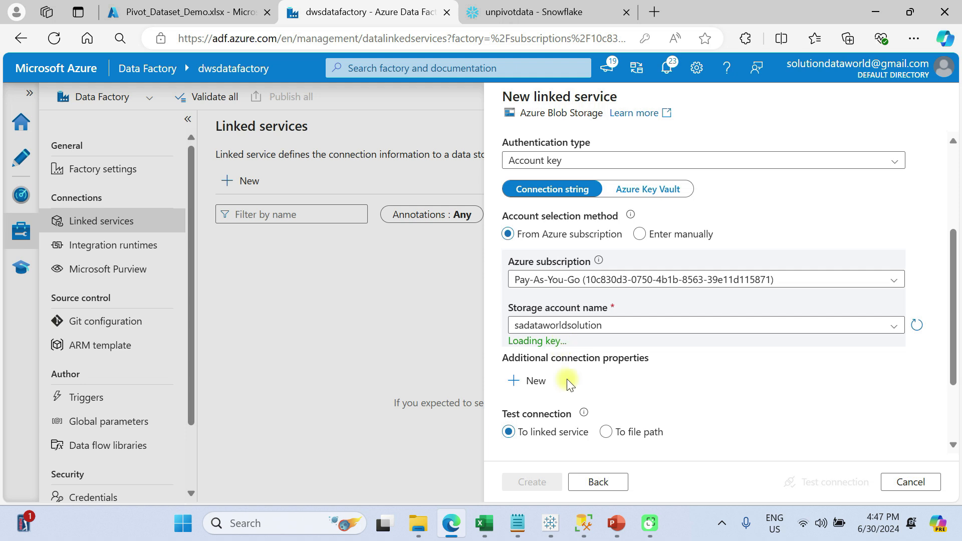
pyautogui.scroll(-1, 570, 383)
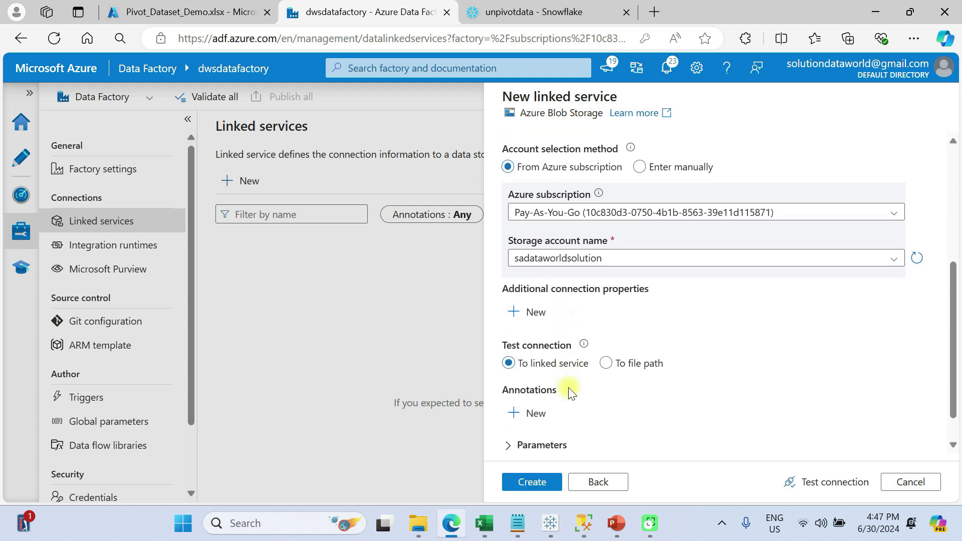
pyautogui.click(532, 483)
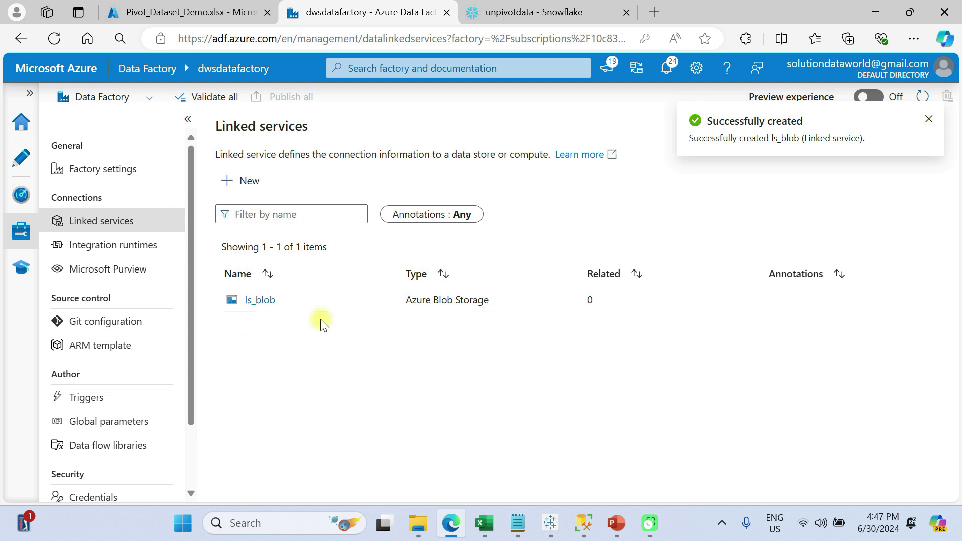
# - Start a new dataset in the factory's authoring area using the Azure Blob Storage data store and Excel format
pyautogui.click(15, 162)
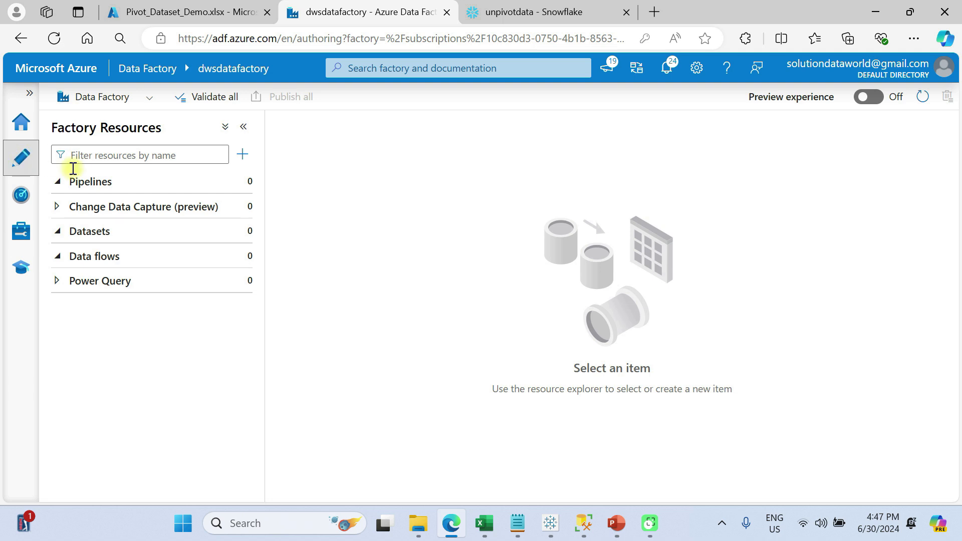
pyautogui.click(236, 232)
pyautogui.click(236, 232)
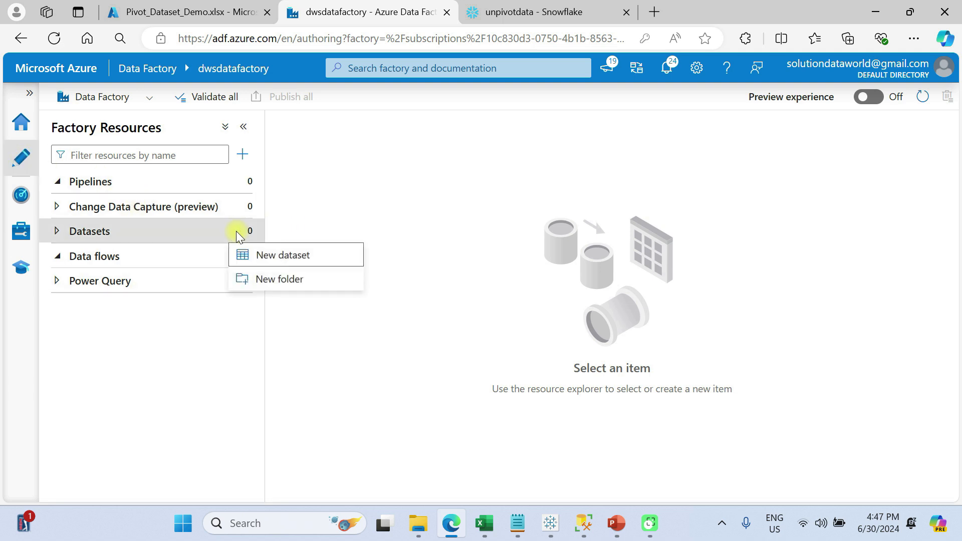
pyautogui.click(285, 256)
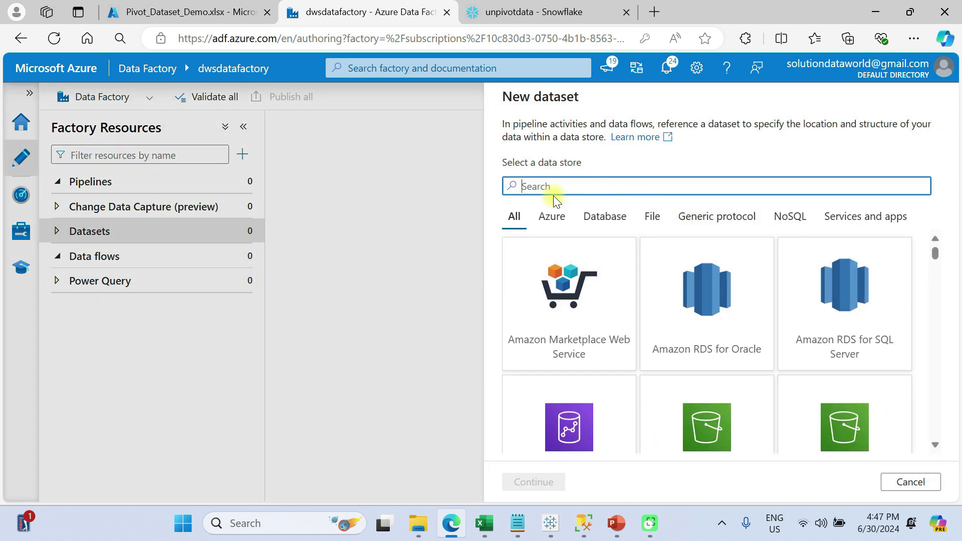
pyautogui.write('b')
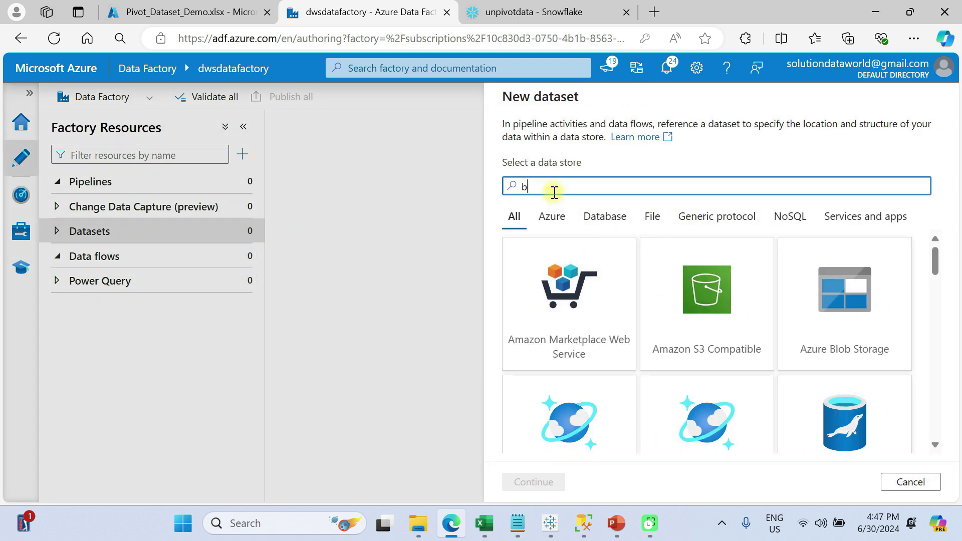
pyautogui.write('lob')
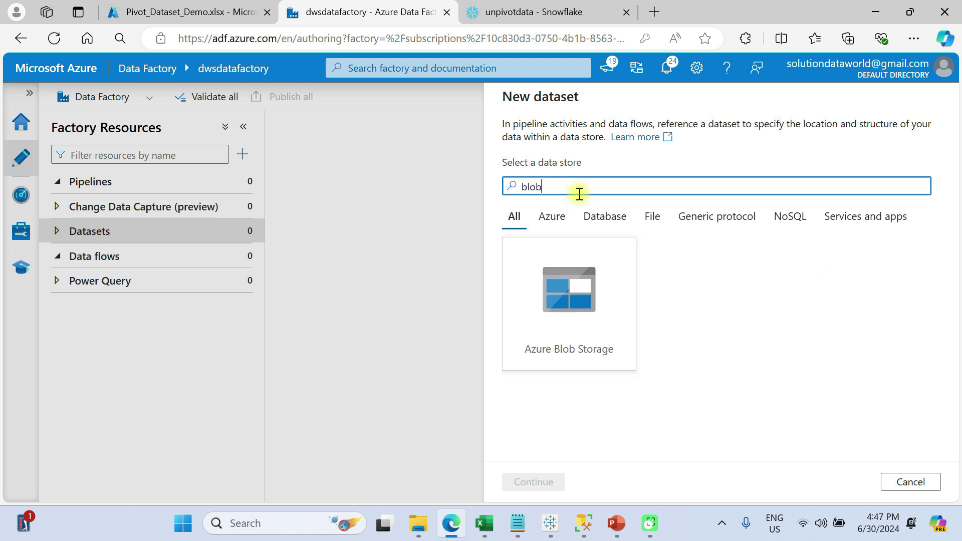
pyautogui.click(548, 317)
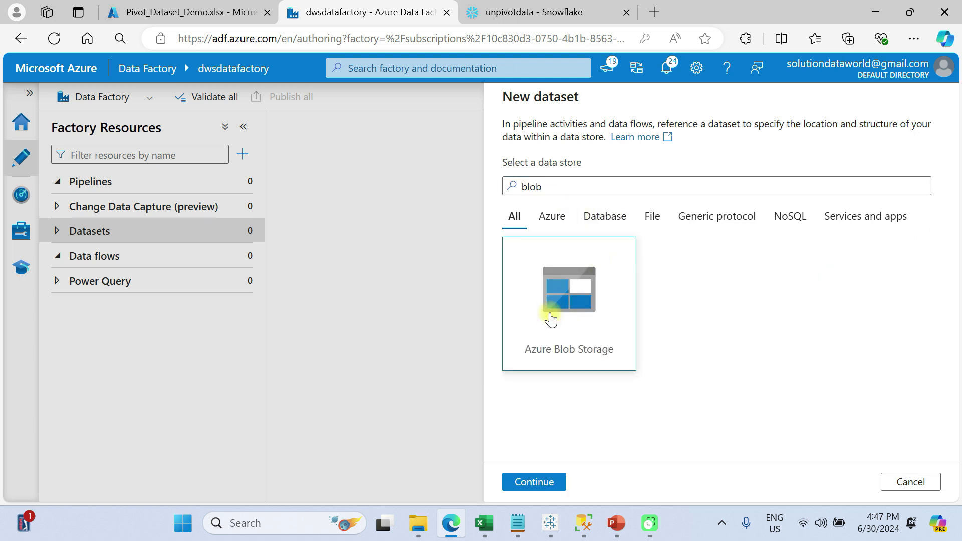
pyautogui.click(537, 479)
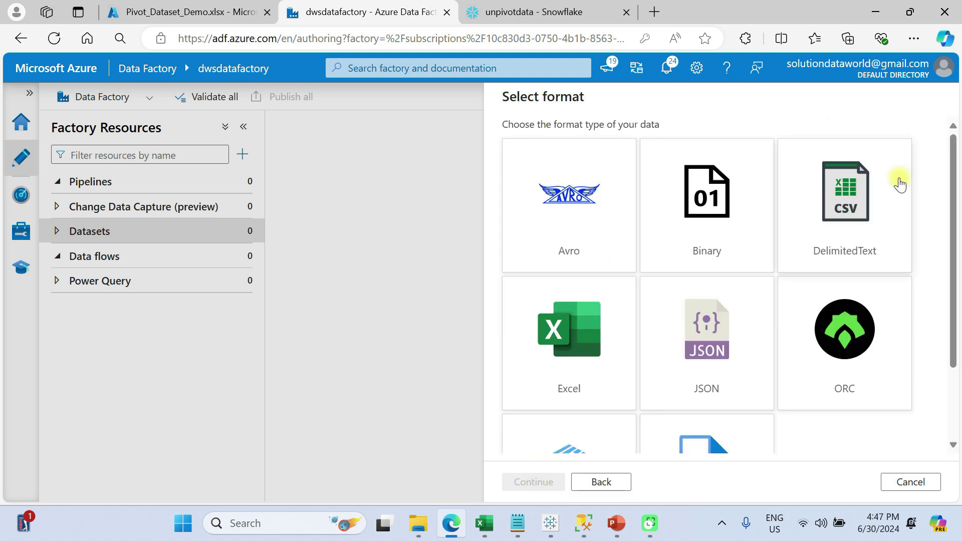
pyautogui.click(591, 311)
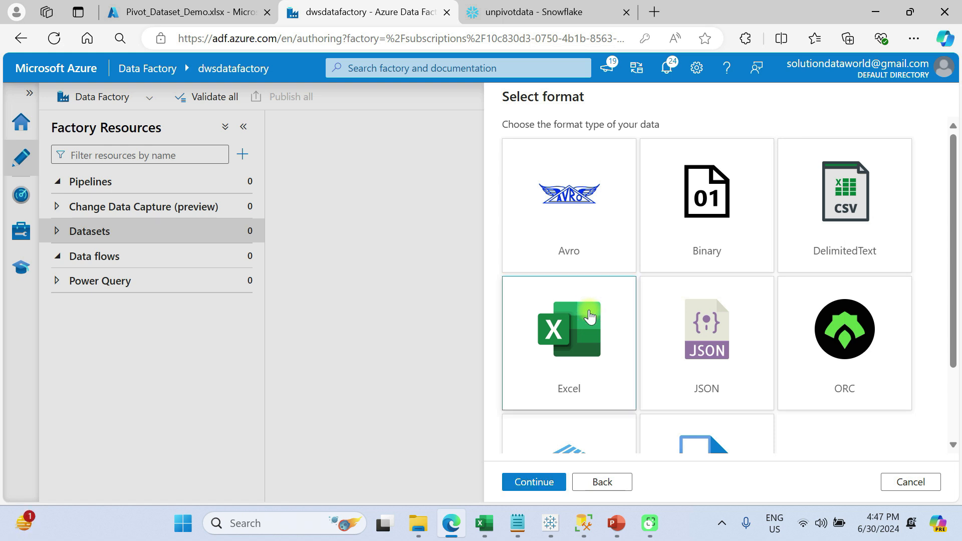
pyautogui.click(536, 482)
# - Name the dataset ds_rowdata, link it to ls_blob, and set its file path to Pivot_Dataset_Demo.xlsx in the rowfiledata container
pyautogui.doubleClick(538, 143)
pyautogui.write('ds_')
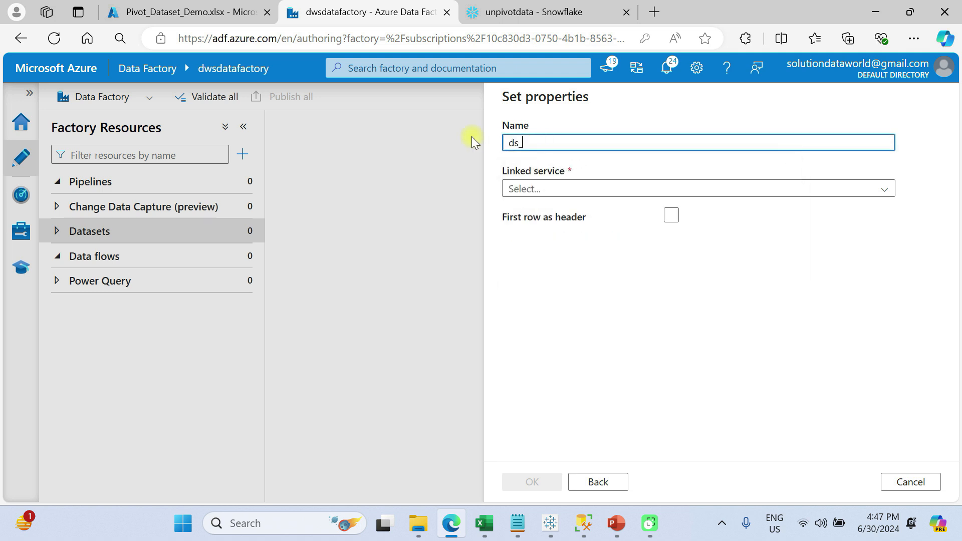
pyautogui.write('rowdata')
pyautogui.click(536, 191)
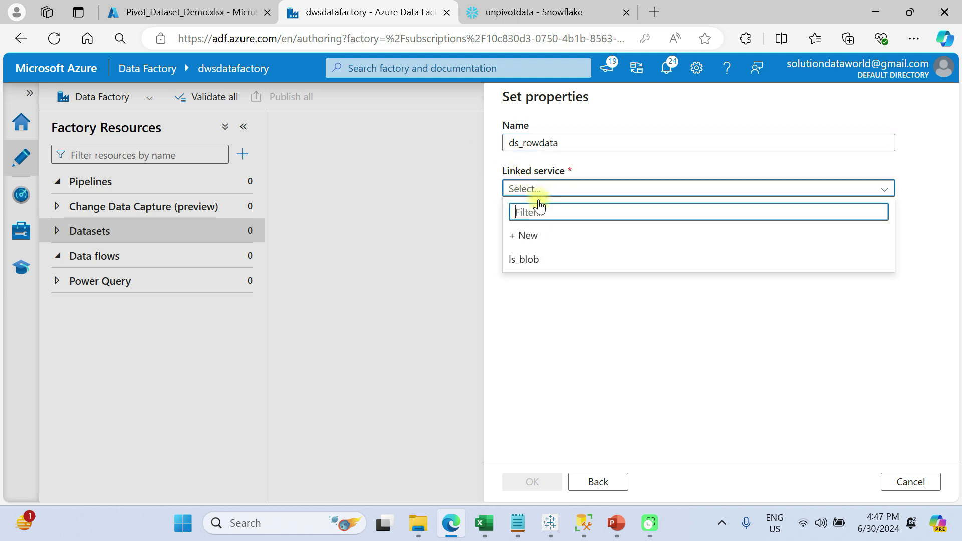
pyautogui.click(546, 264)
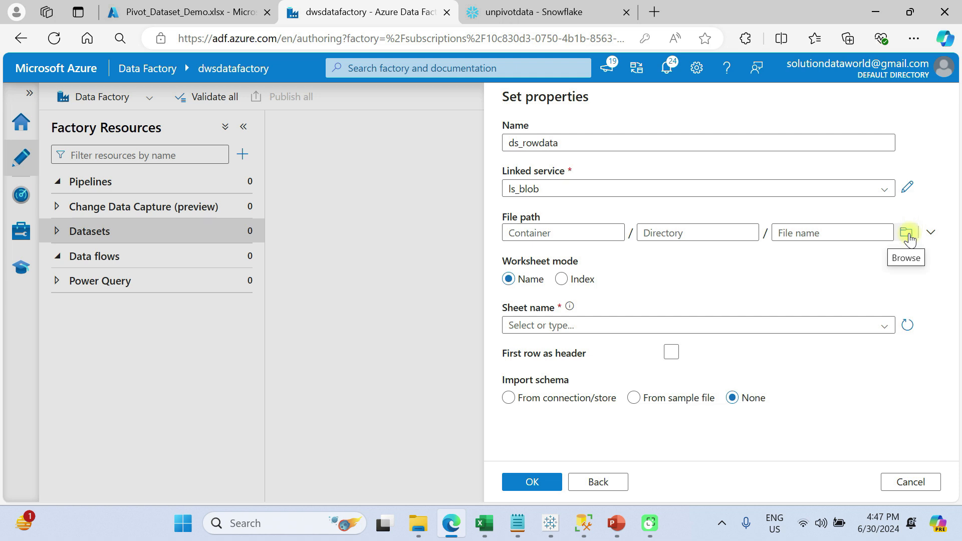
pyautogui.click(907, 234)
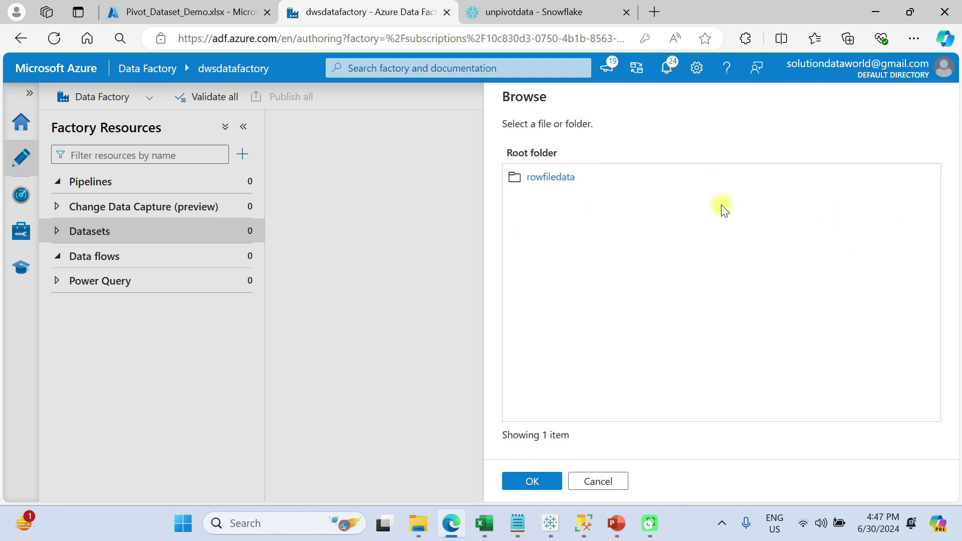
pyautogui.click(551, 177)
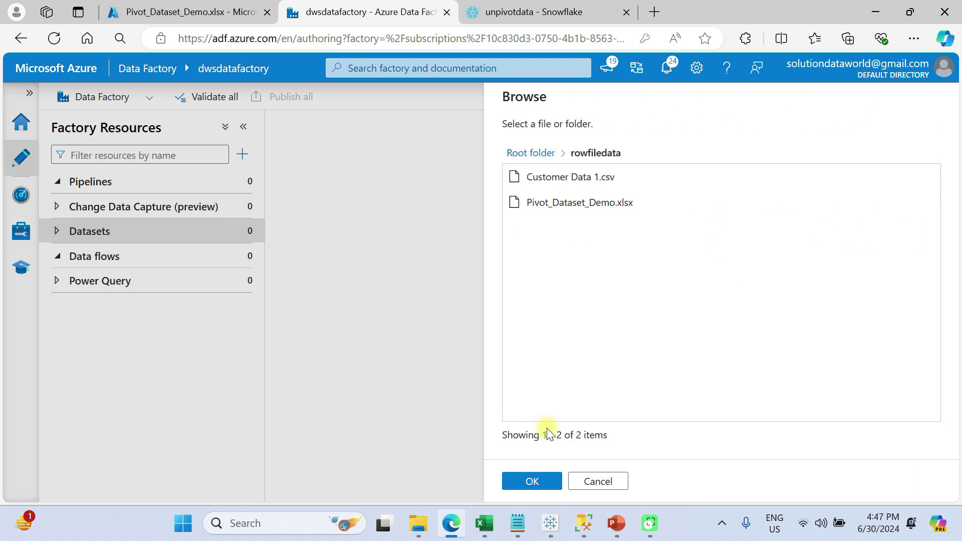
pyautogui.click(559, 203)
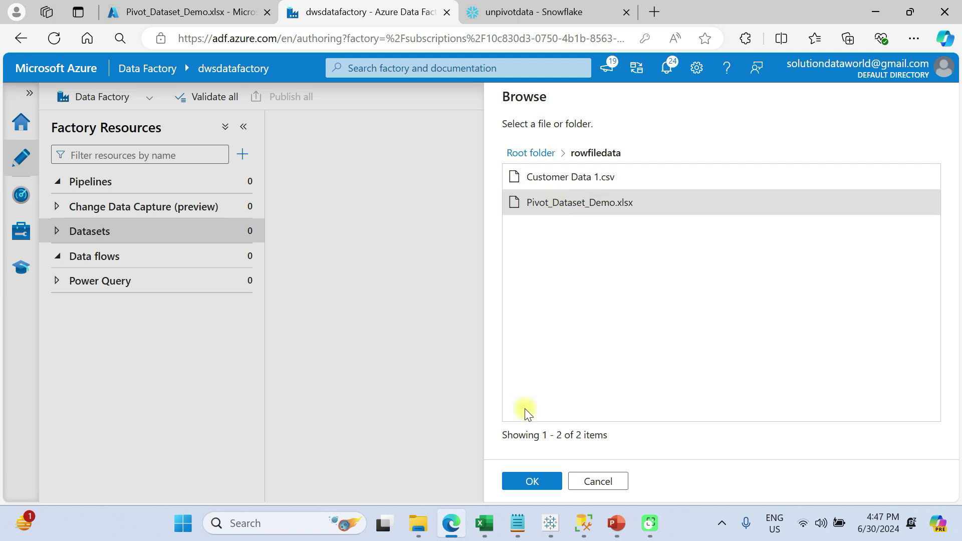
pyautogui.click(531, 481)
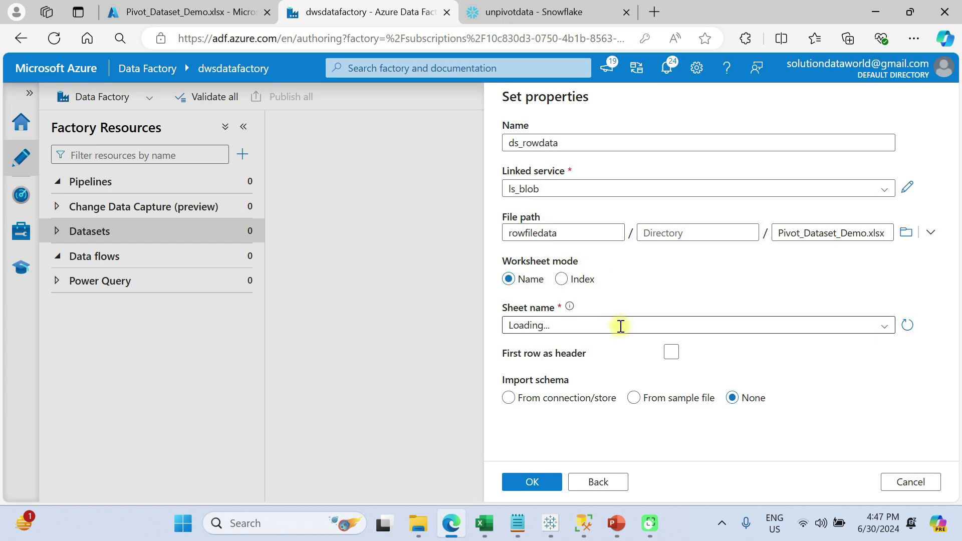
# - Create the dataset from Sheet1 with the first row as header and schema import set to None
pyautogui.click(736, 326)
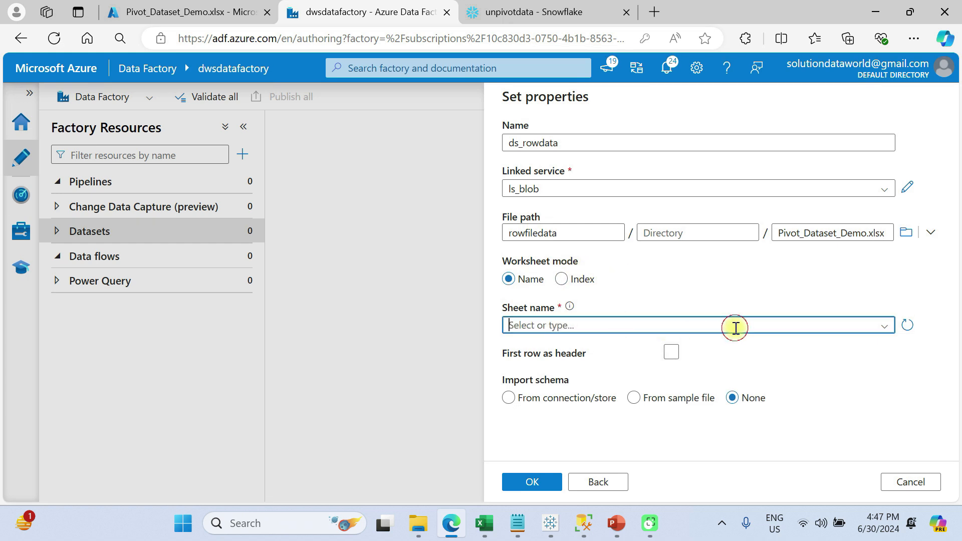
pyautogui.click(883, 328)
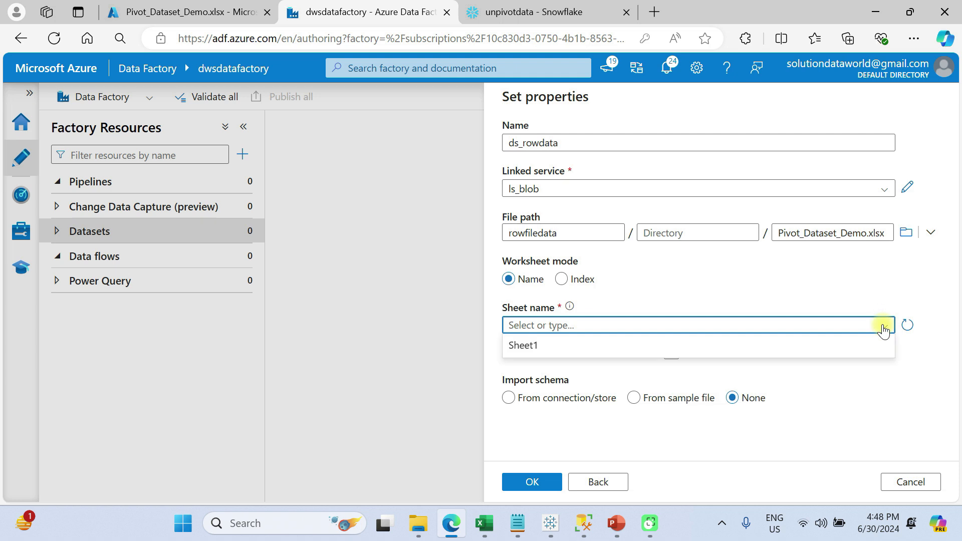
pyautogui.click(547, 346)
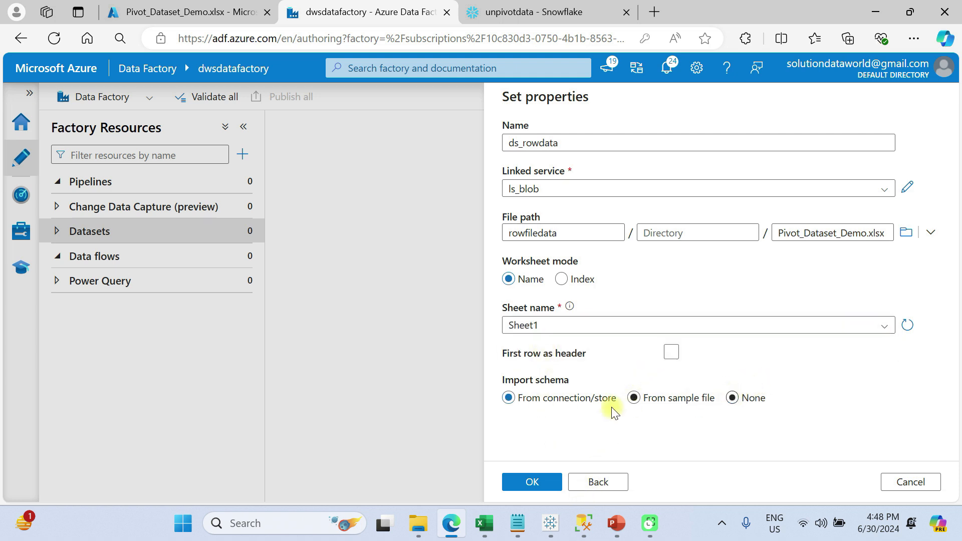
pyautogui.click(733, 399)
pyautogui.click(670, 352)
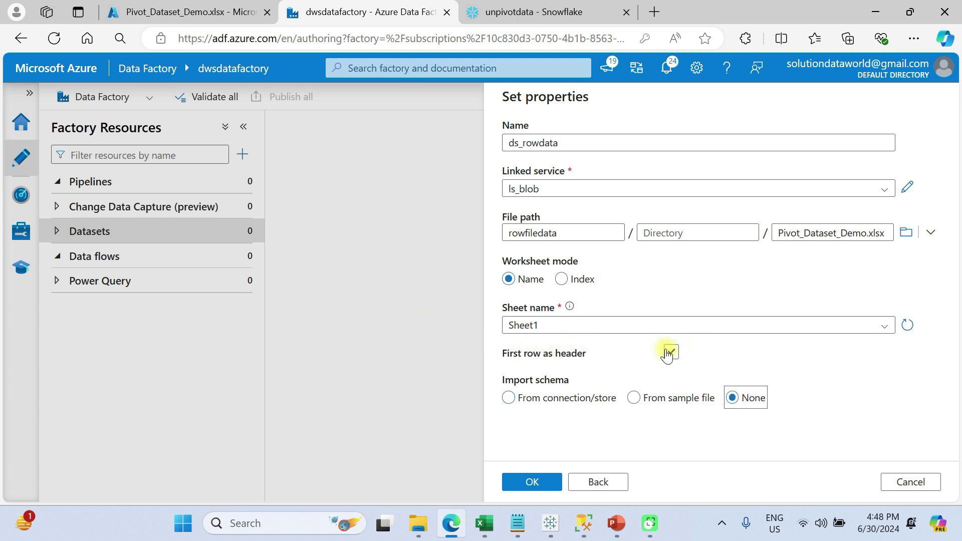
pyautogui.click(529, 480)
# - Review the connection settings of ds_rowdata with the properties pane hidden, and preview the Sheet1 data
pyautogui.scroll(-3, 371, 345)
pyautogui.scroll(-2, 371, 345)
pyautogui.scroll(2, 372, 345)
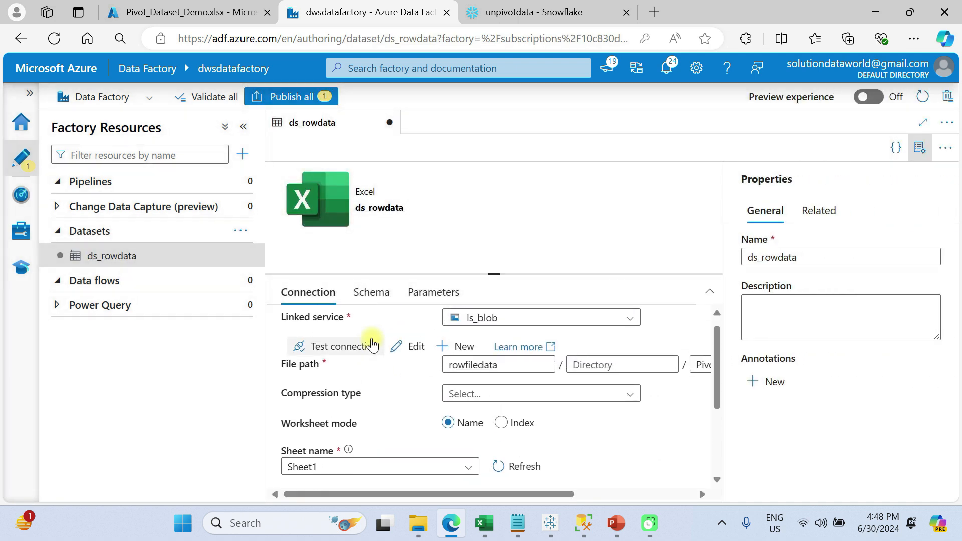
pyautogui.scroll(-2, 371, 345)
pyautogui.scroll(-3, 372, 344)
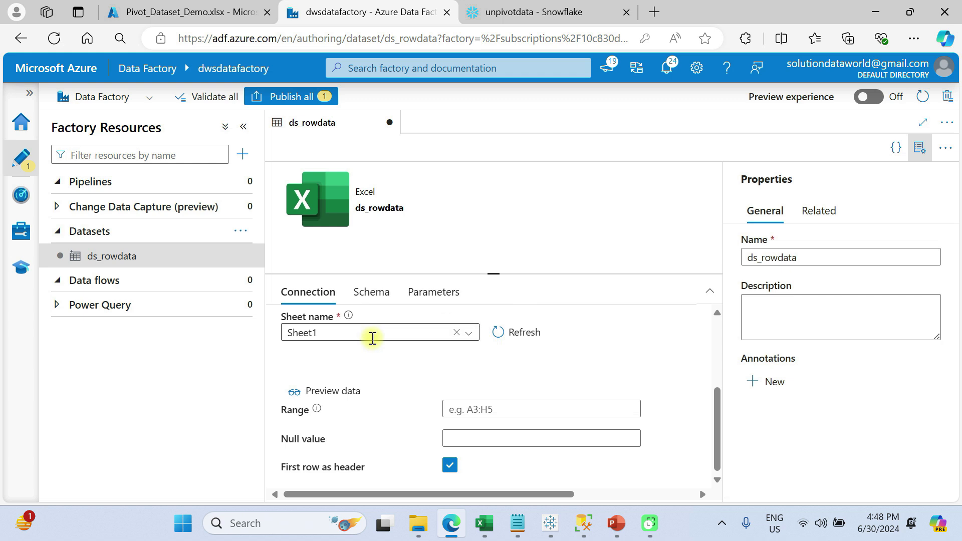
pyautogui.scroll(3, 378, 359)
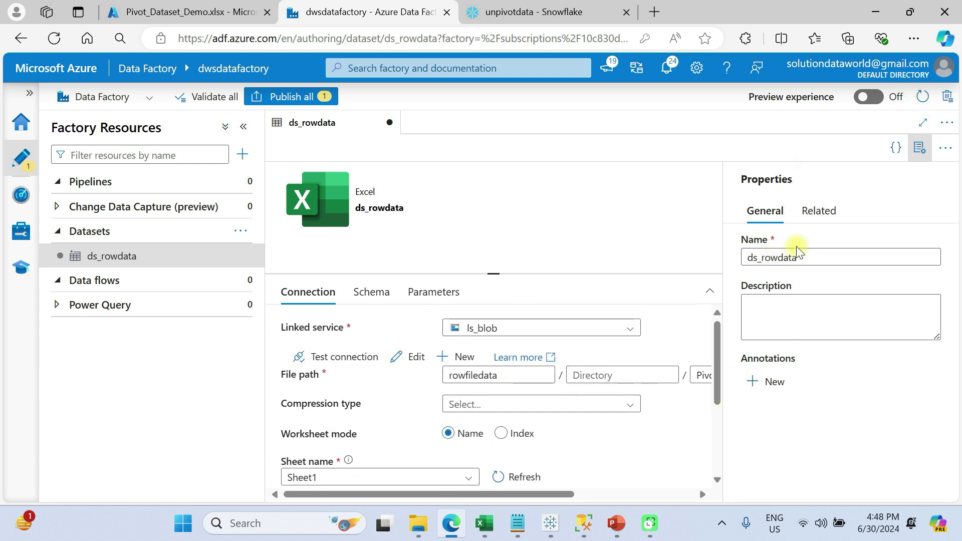
pyautogui.click(920, 148)
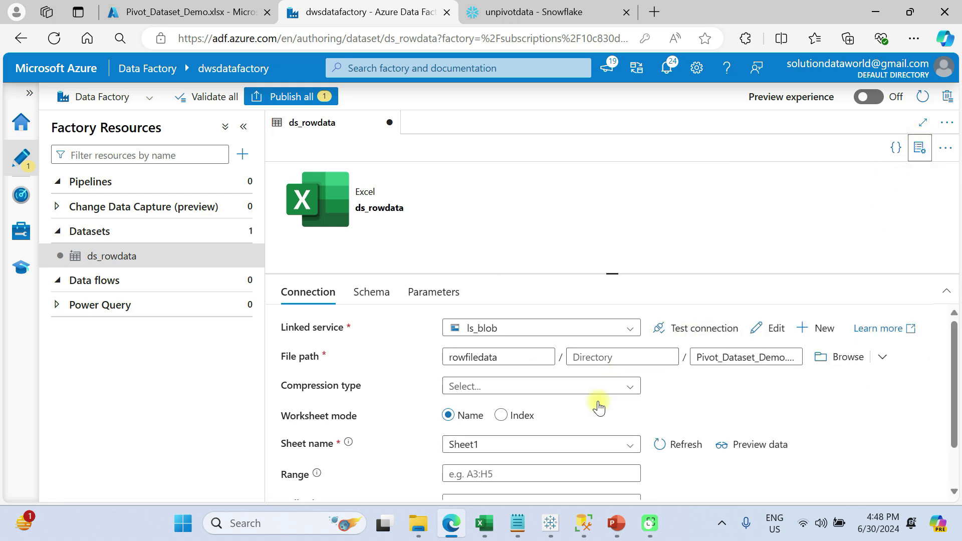
pyautogui.scroll(-1, 600, 407)
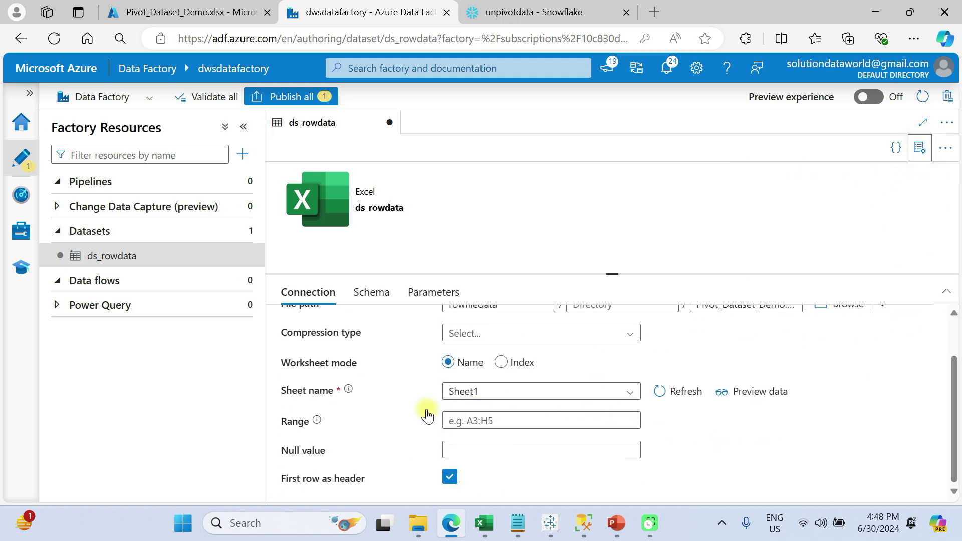
pyautogui.scroll(1, 355, 401)
pyautogui.scroll(-1, 355, 410)
pyautogui.scroll(-1, 353, 409)
pyautogui.scroll(2, 353, 408)
pyautogui.click(758, 444)
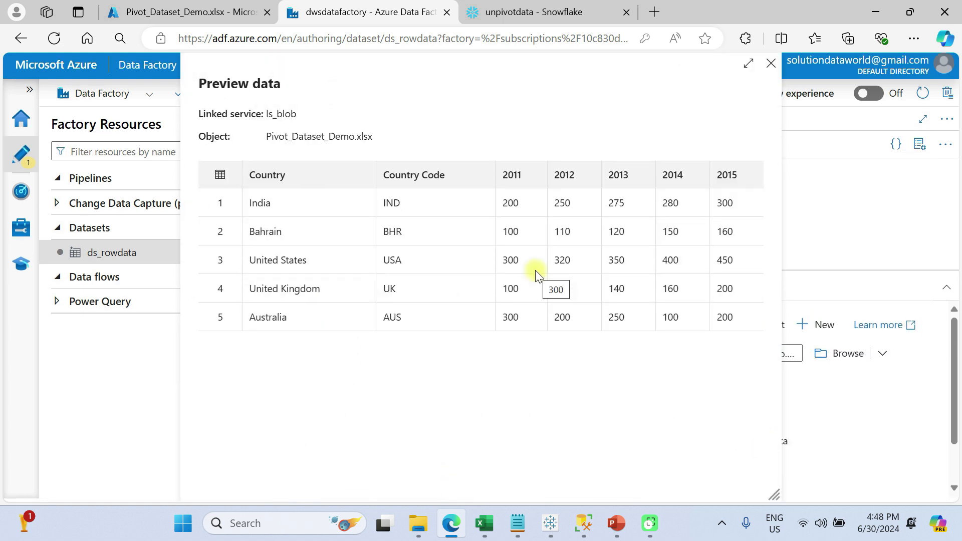
pyautogui.click(831, 421)
# - Import the schema of ds_rowdata from the connection/store
pyautogui.click(377, 293)
pyautogui.click(330, 337)
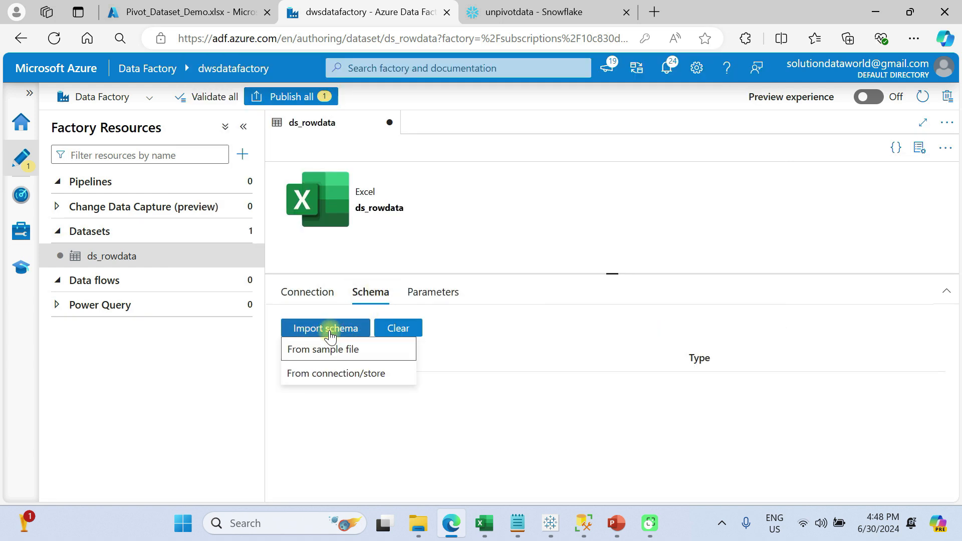
pyautogui.click(344, 376)
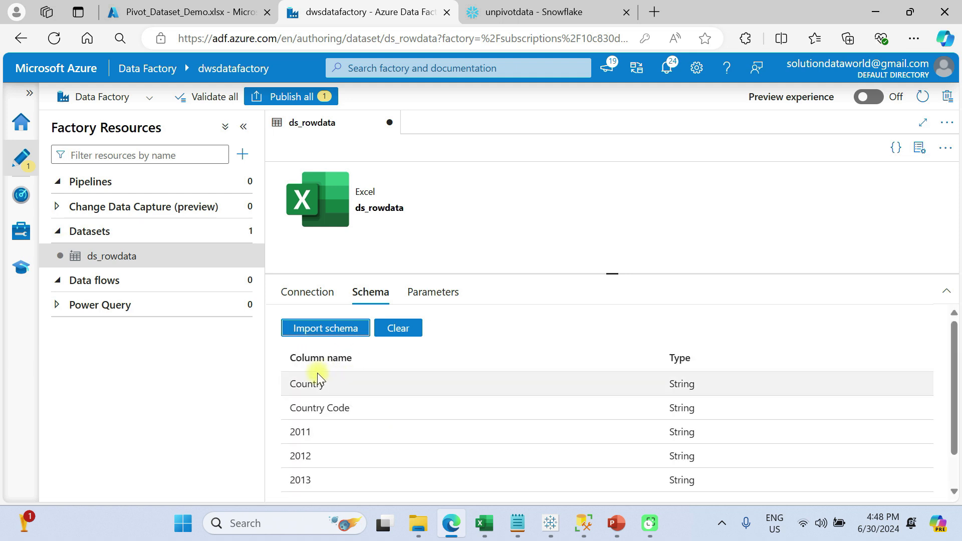
# - Create a new data flow and name it df_unpivottransformation
pyautogui.click(91, 277)
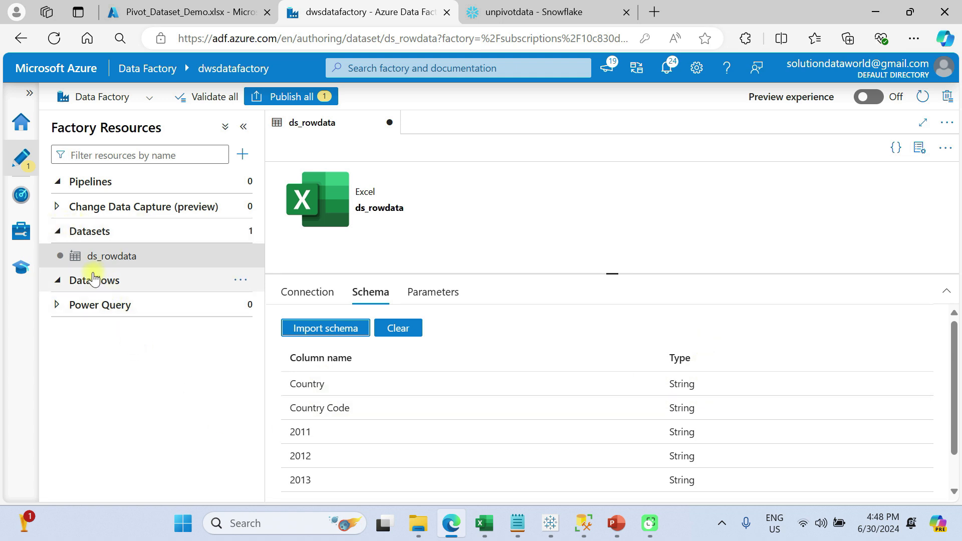
pyautogui.click(241, 282)
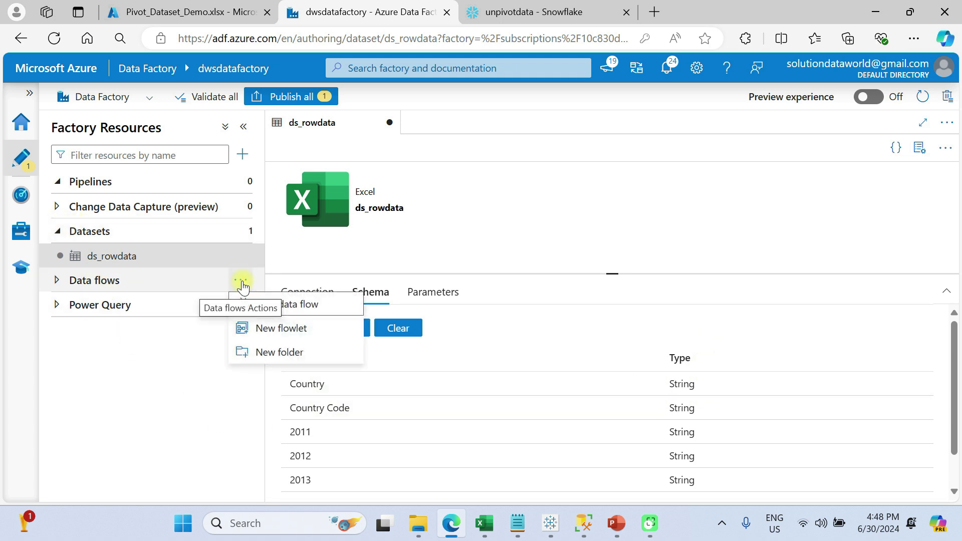
pyautogui.click(307, 311)
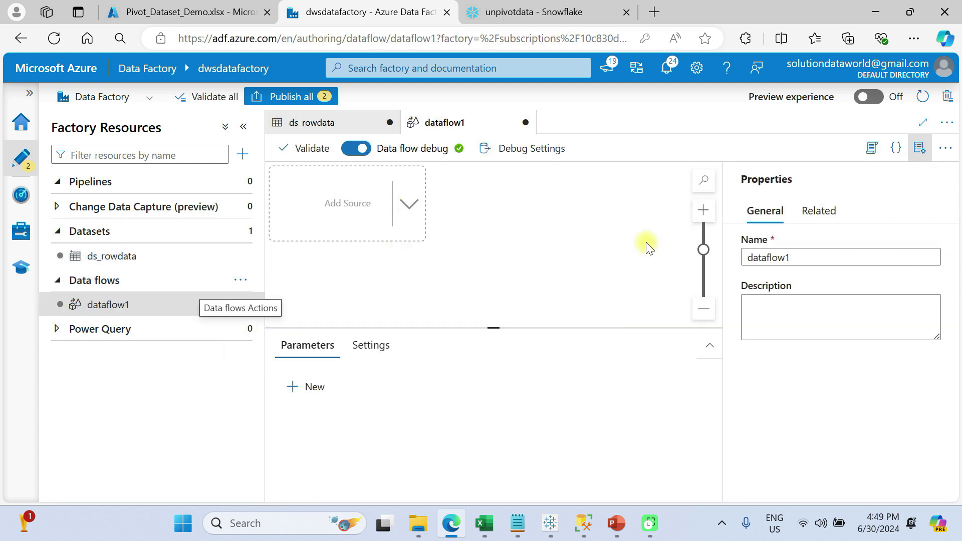
pyautogui.doubleClick(772, 258)
pyautogui.write('df_unpivottransformation')
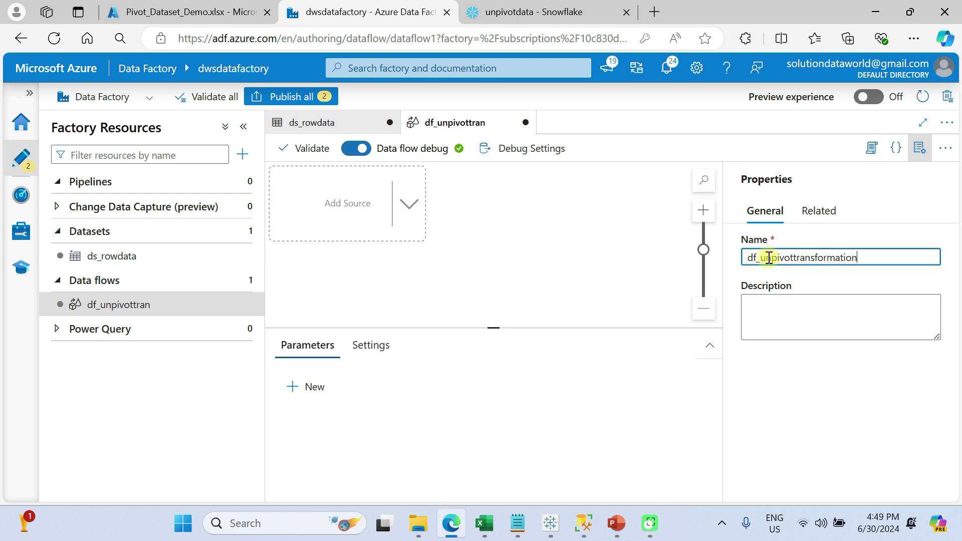
# - Add a source to the data flow using the ds_rowdata dataset, and hide the data flow's properties pane
pyautogui.click(409, 204)
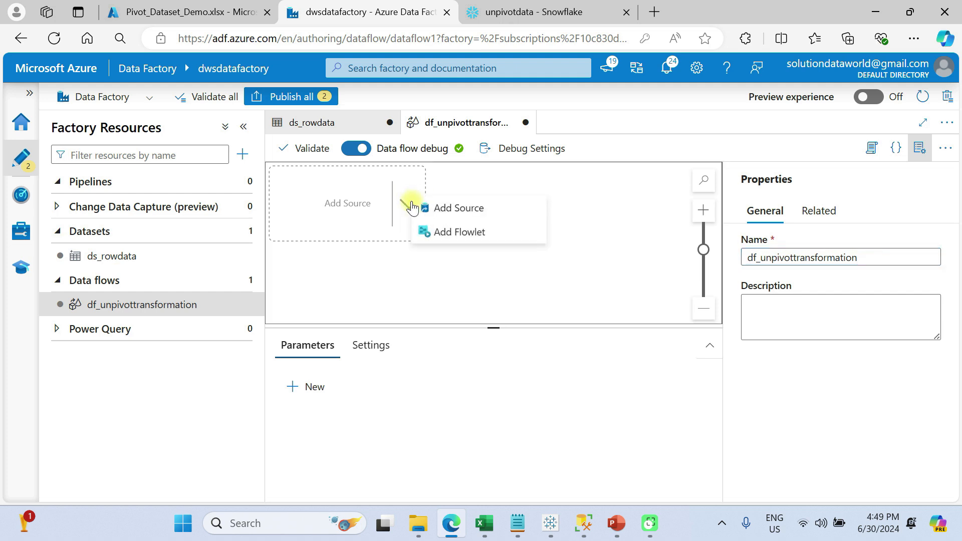
pyautogui.click(439, 208)
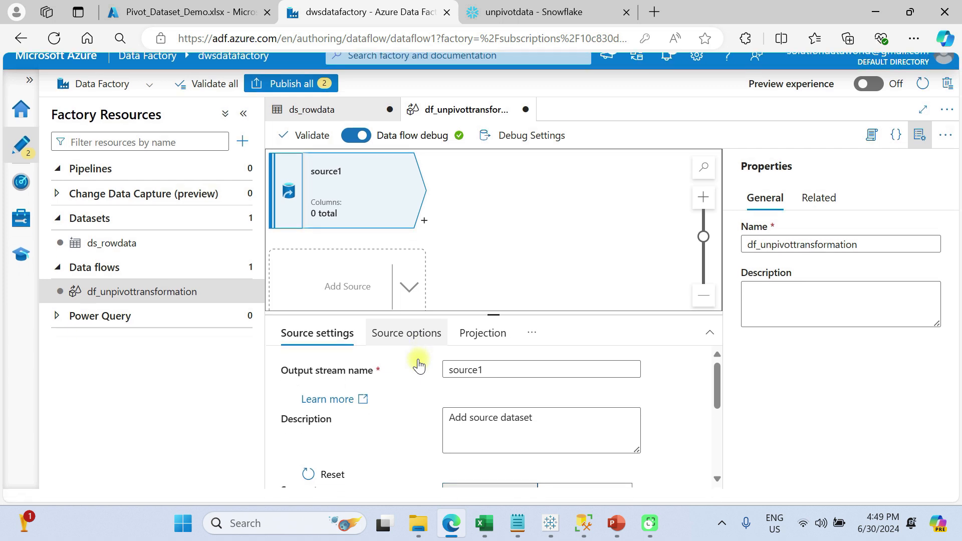
pyautogui.scroll(-3, 414, 388)
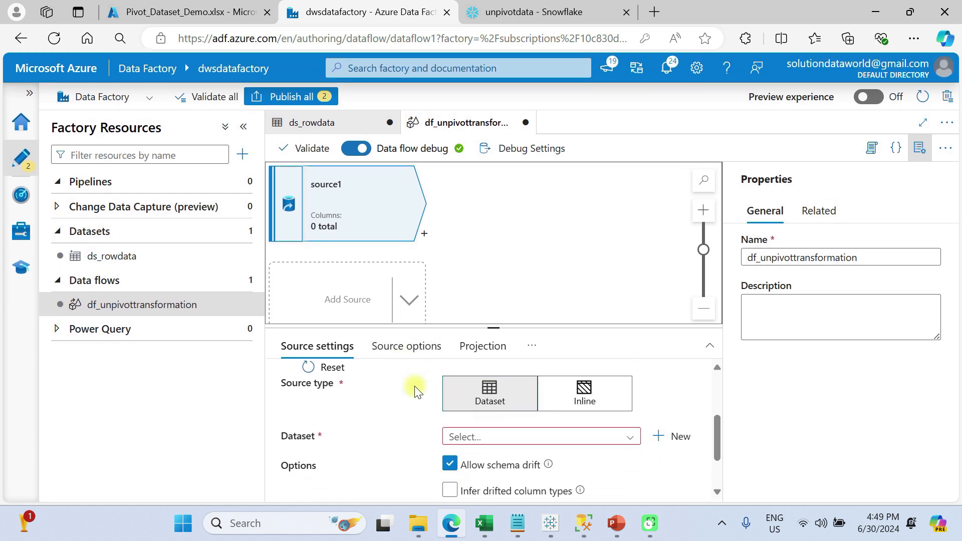
pyautogui.click(490, 438)
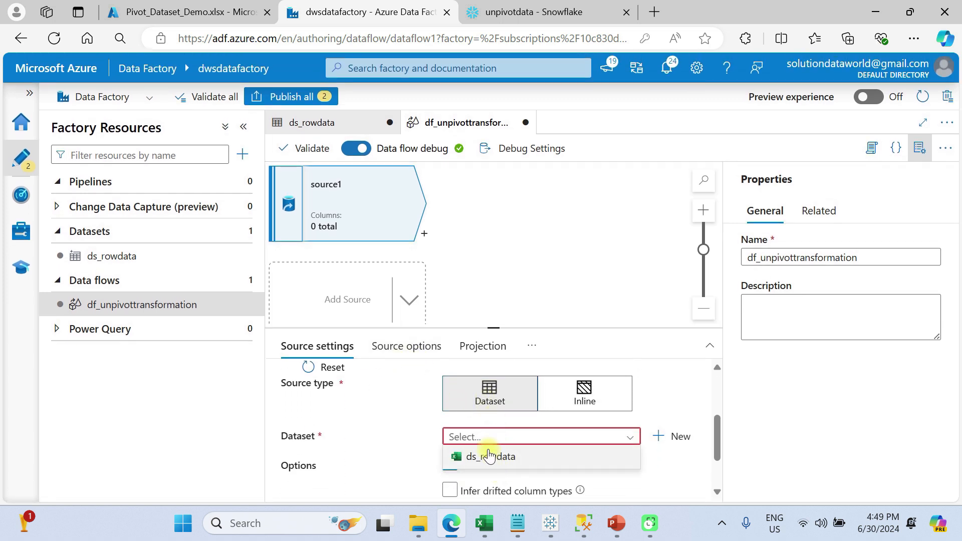
pyautogui.click(488, 456)
pyautogui.scroll(-2, 489, 453)
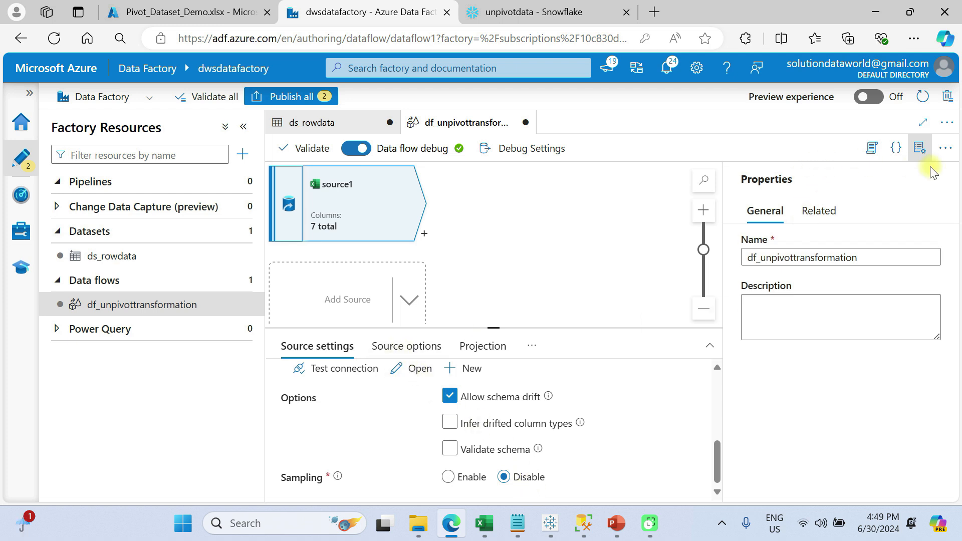
pyautogui.click(918, 150)
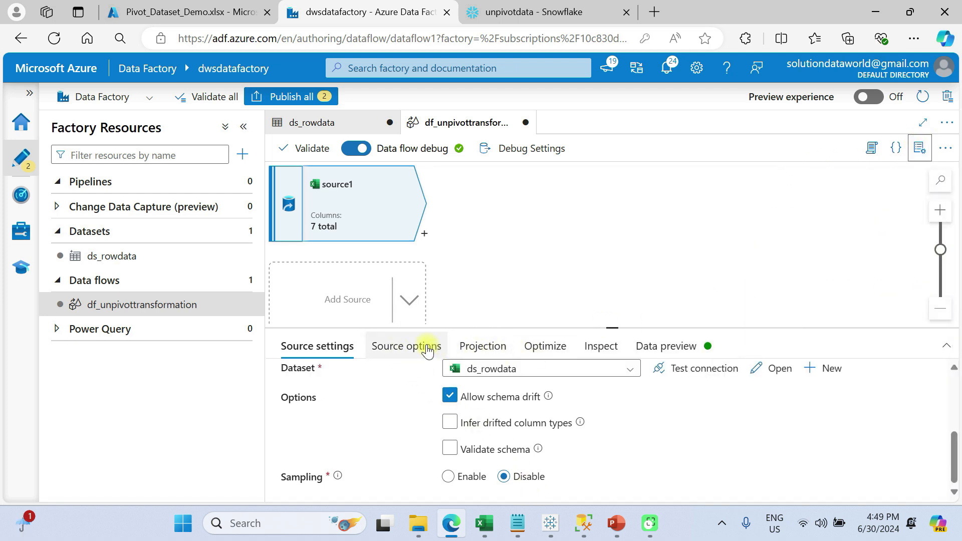
# - Examine the Move setting for source1's after-completion action, and set the action back to No action
pyautogui.click(406, 345)
pyautogui.scroll(-3, 482, 480)
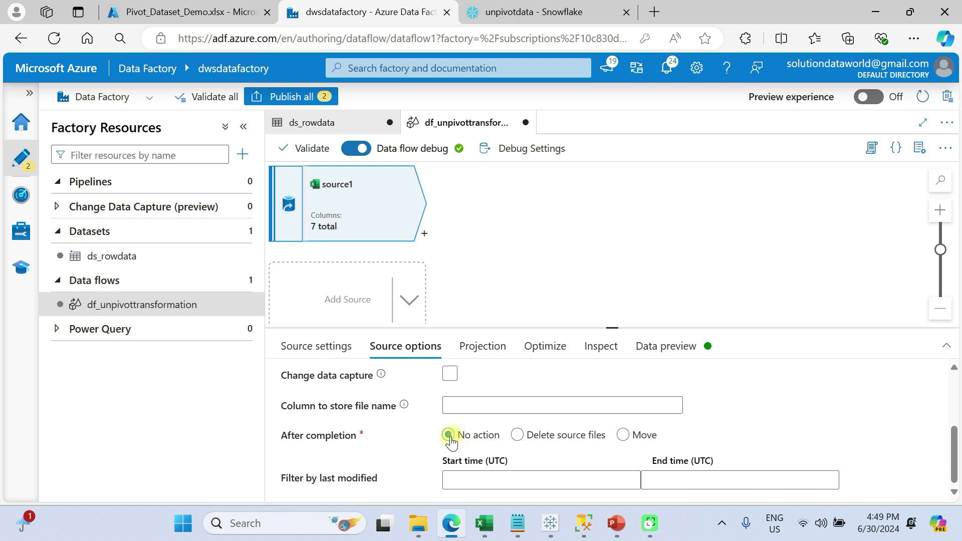
pyautogui.click(624, 435)
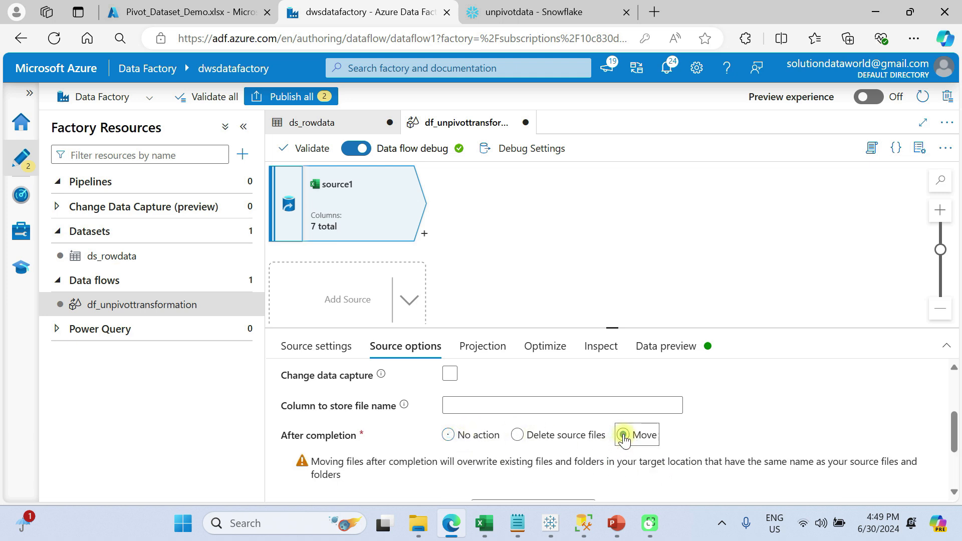
pyautogui.scroll(-2, 622, 432)
pyautogui.scroll(1, 553, 417)
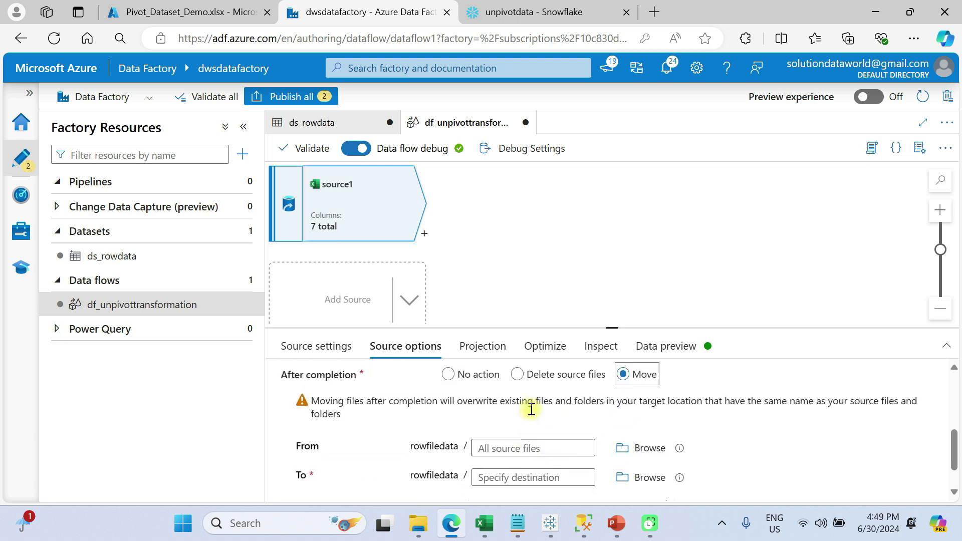
pyautogui.click(450, 399)
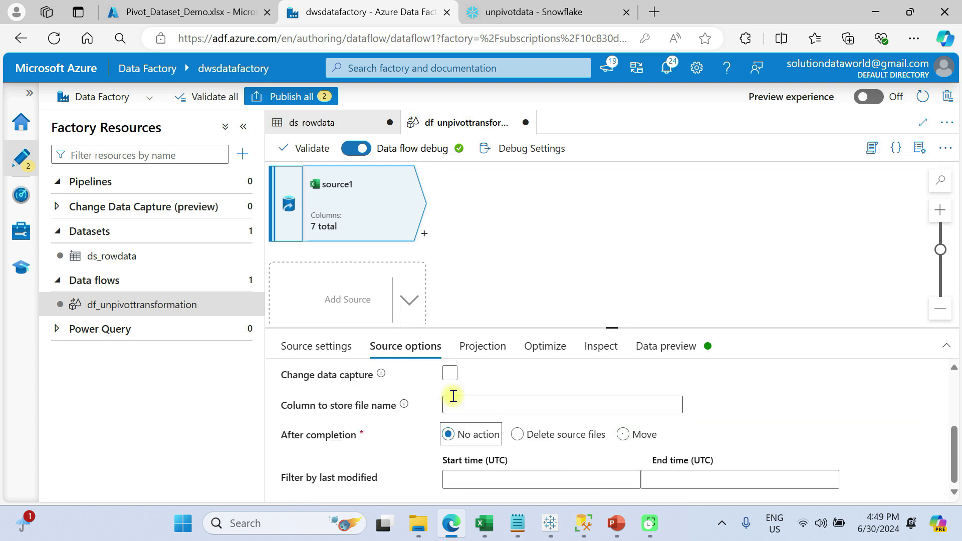
# - Review source1's projection columns and types, its partition option and its inspected schema
pyautogui.click(479, 346)
pyautogui.scroll(-2, 544, 417)
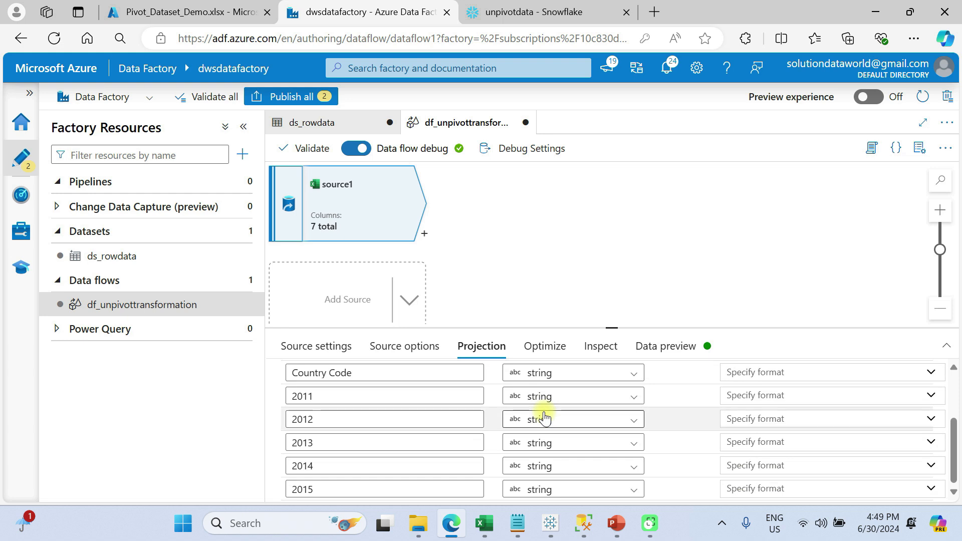
pyautogui.scroll(2, 579, 398)
pyautogui.scroll(-2, 579, 398)
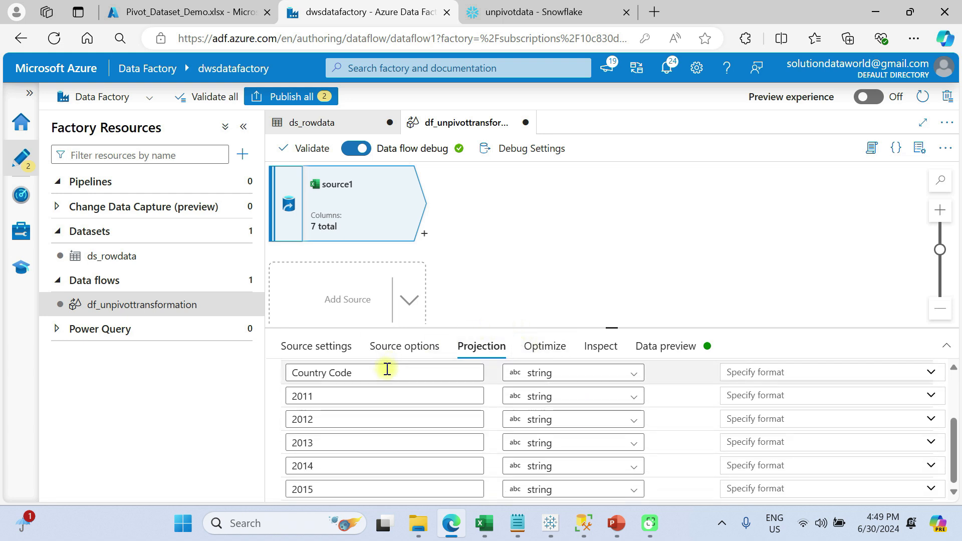
pyautogui.click(564, 348)
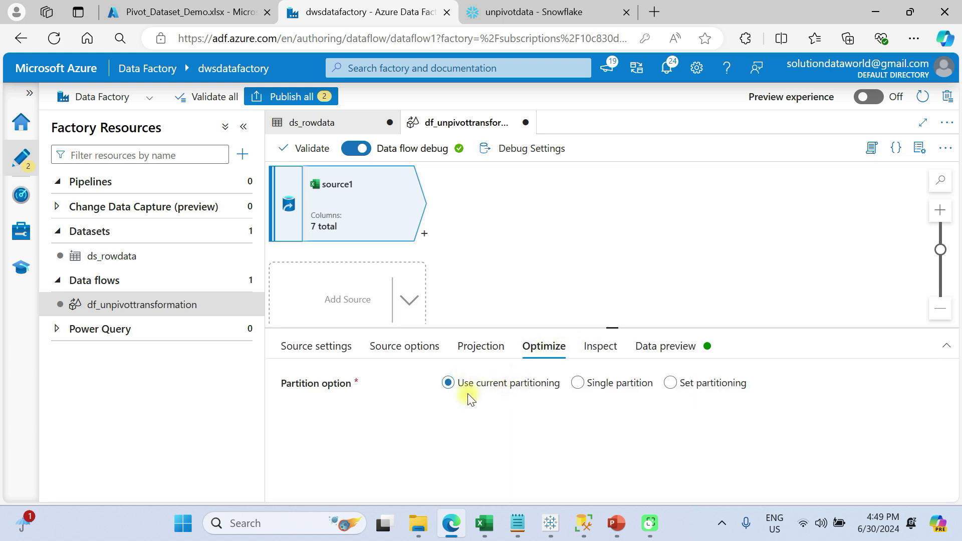
pyautogui.click(604, 352)
pyautogui.scroll(-2, 629, 432)
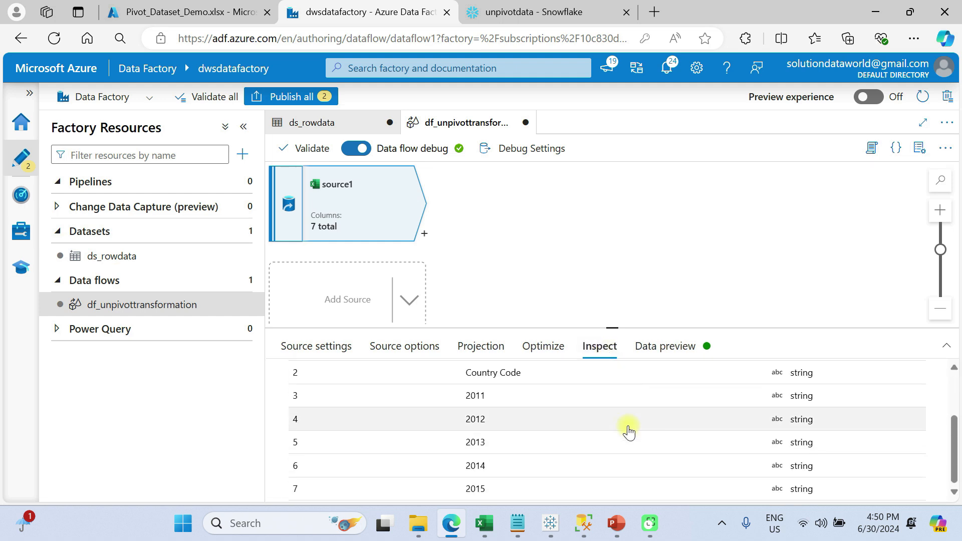
# - Refresh the data preview of source1 and enlarge the lower pane to examine the rows
pyautogui.click(648, 351)
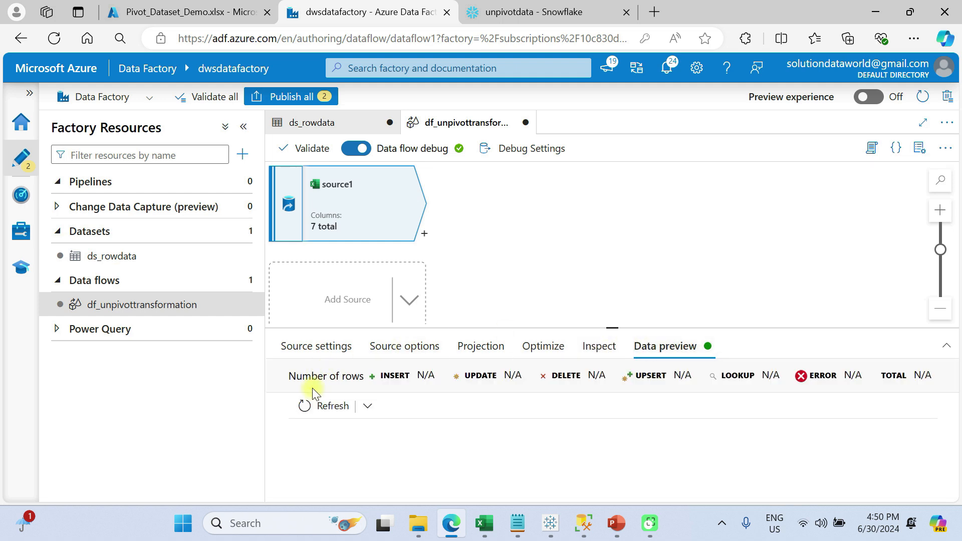
pyautogui.click(322, 407)
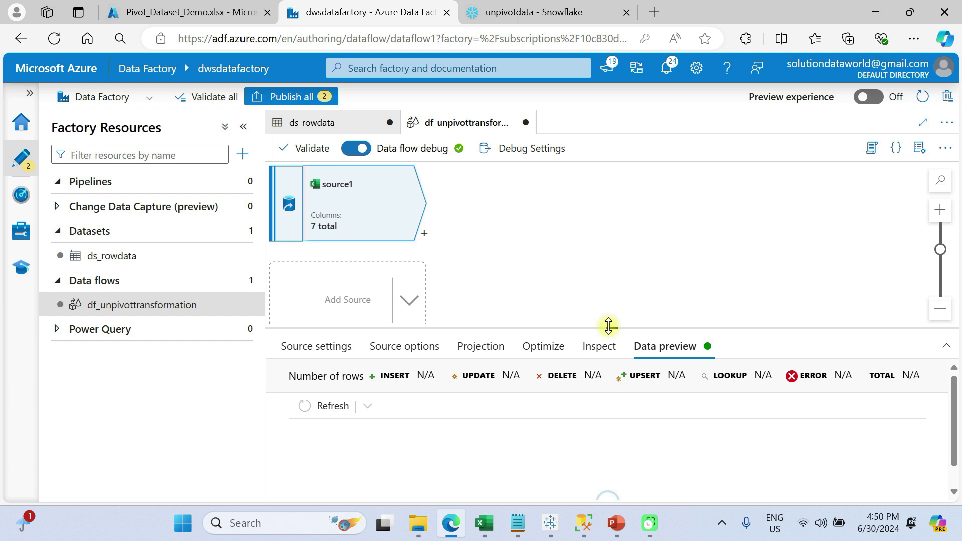
pyautogui.moveTo(608, 326); pyautogui.dragTo(609, 270)
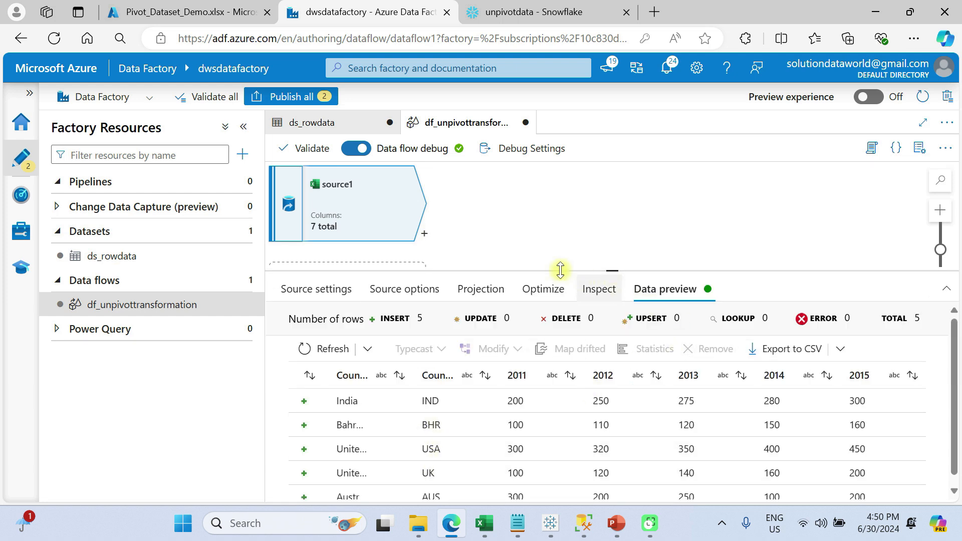
# - Add an Unpivot transformation after source1
pyautogui.moveTo(422, 225); pyautogui.dragTo(425, 238)
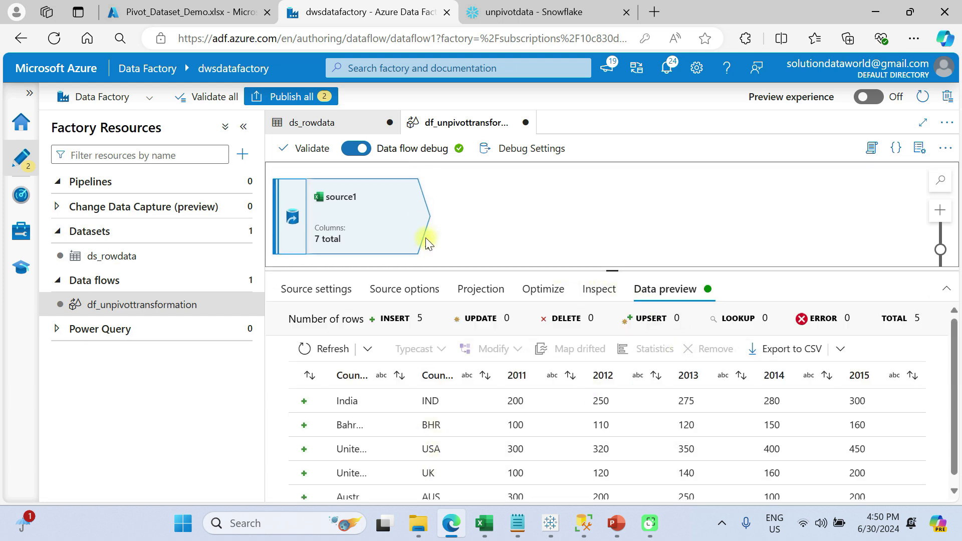
pyautogui.click(428, 245)
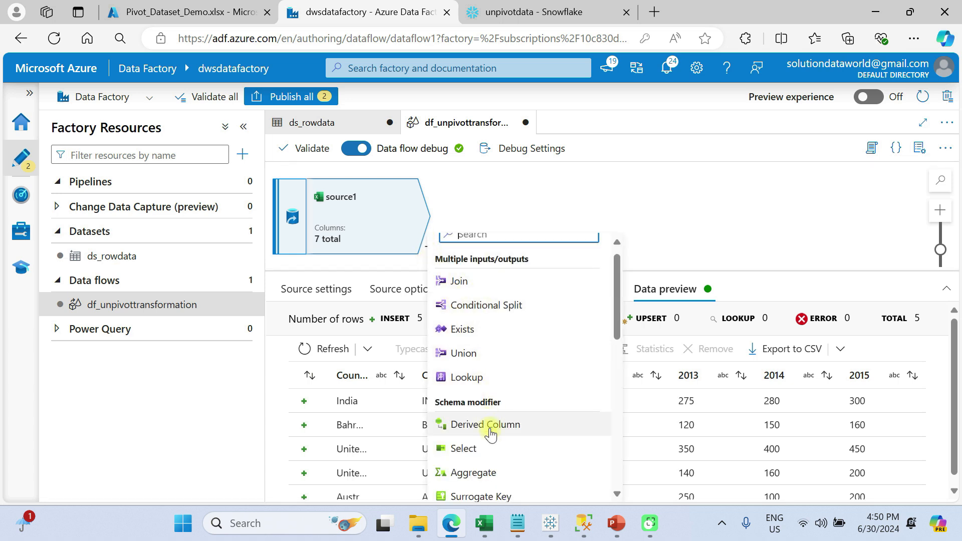
pyautogui.scroll(-3, 490, 430)
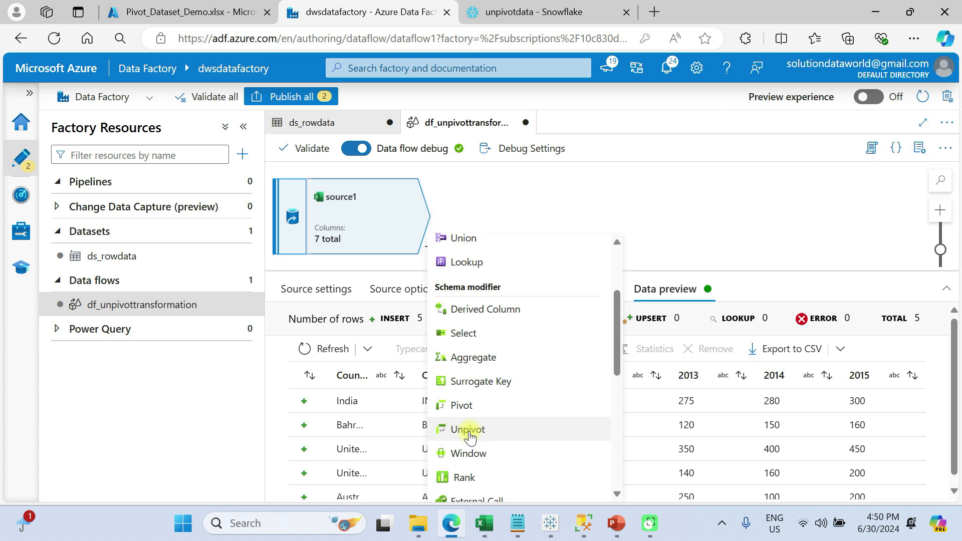
pyautogui.click(469, 430)
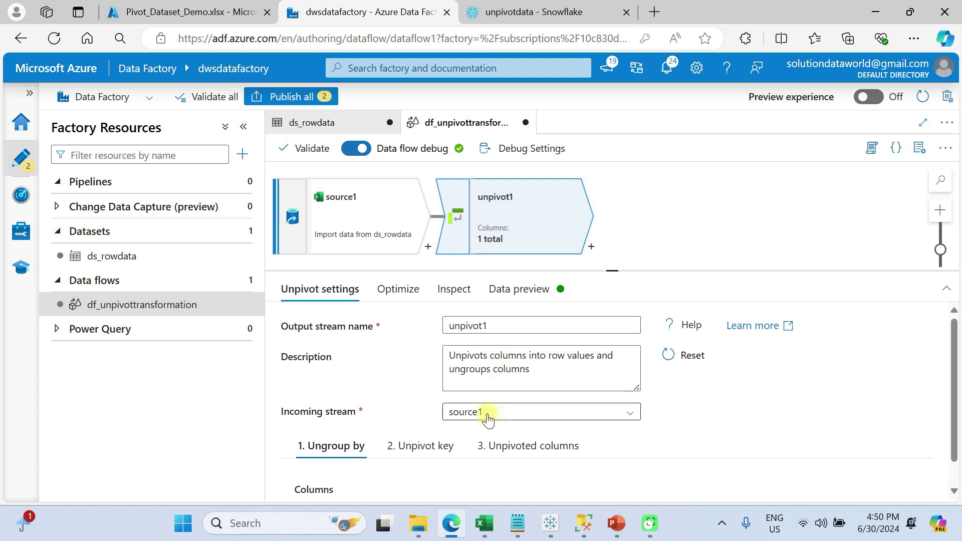
# - Set the Unpivot transformation to ungroup by the Country and Country Code columns, enlarging the settings pane
pyautogui.scroll(-1, 519, 413)
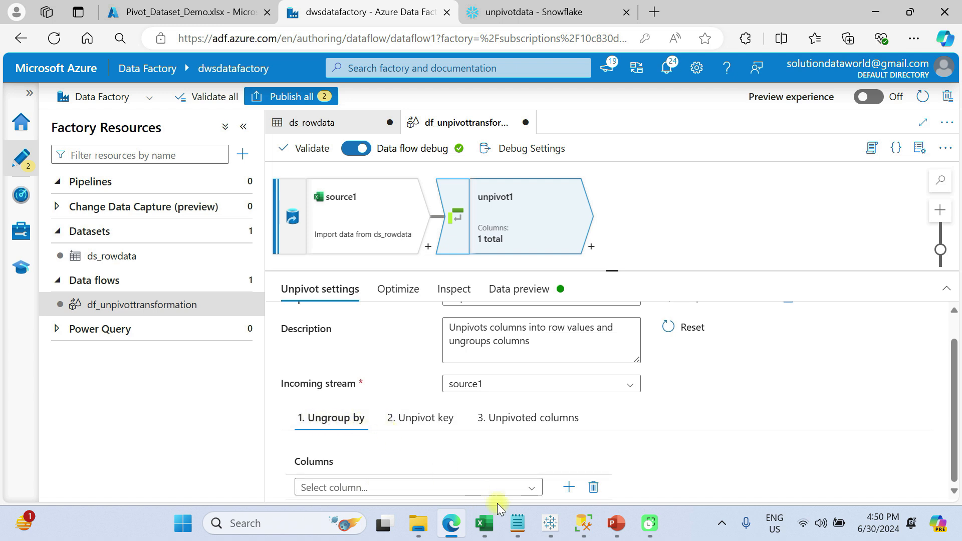
pyautogui.click(529, 485)
pyautogui.scroll(-1, 527, 486)
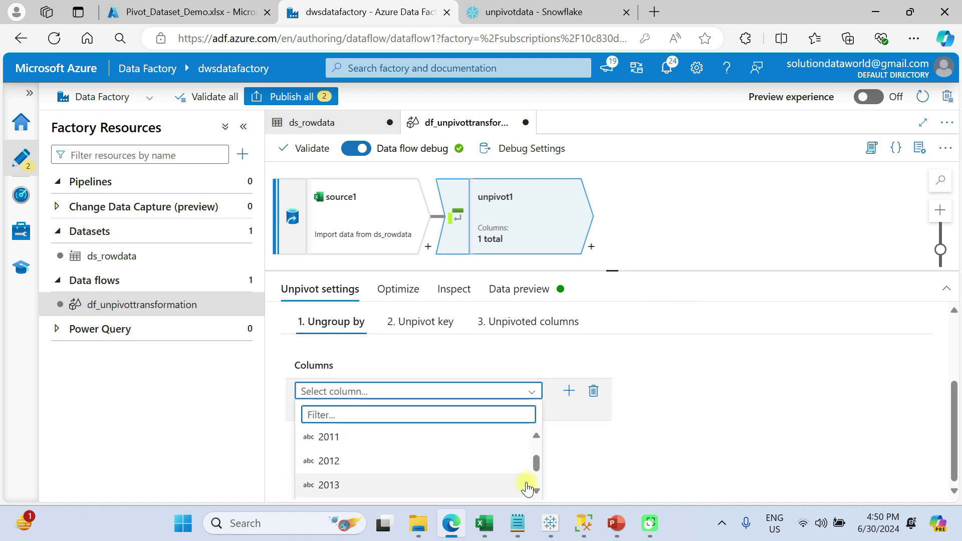
pyautogui.scroll(2, 409, 484)
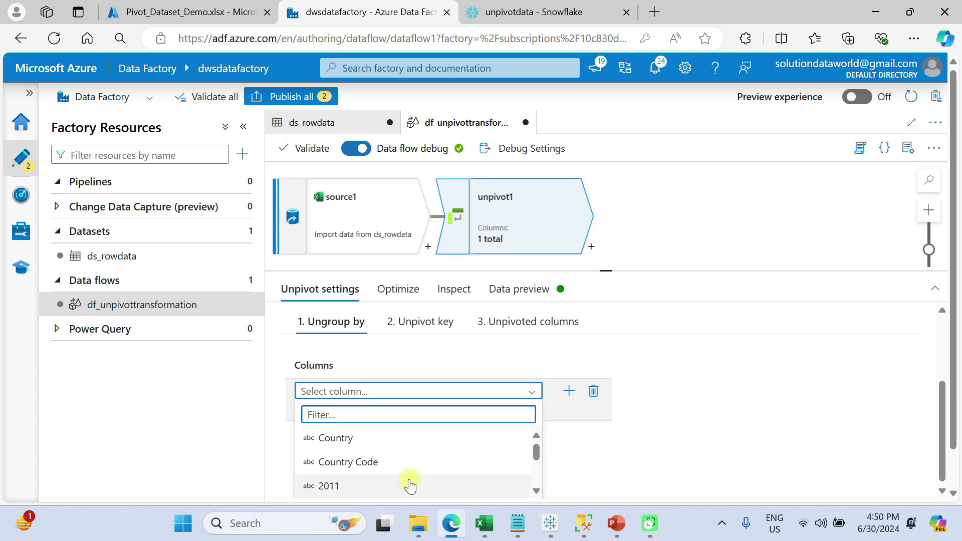
pyautogui.click(347, 439)
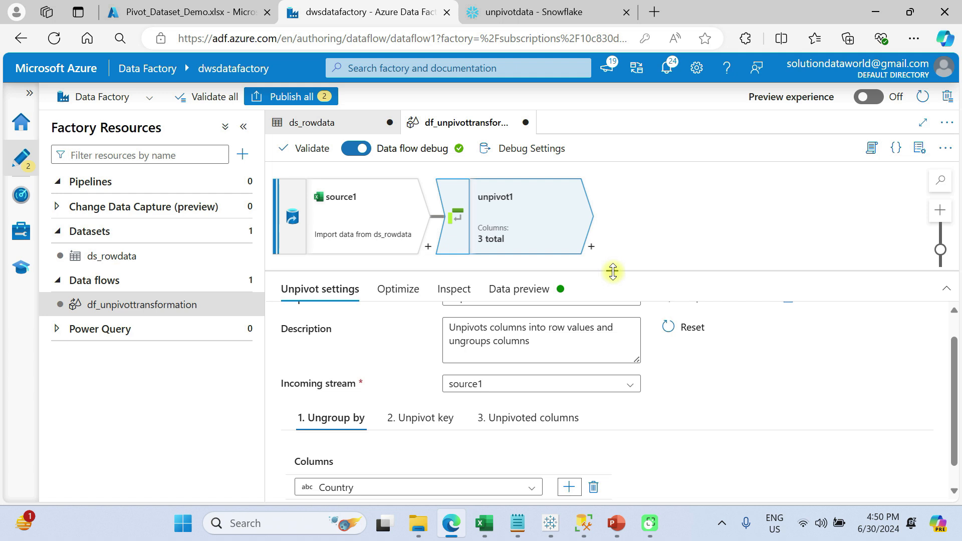
pyautogui.moveTo(613, 271); pyautogui.dragTo(608, 216)
pyautogui.click(529, 489)
pyautogui.click(359, 429)
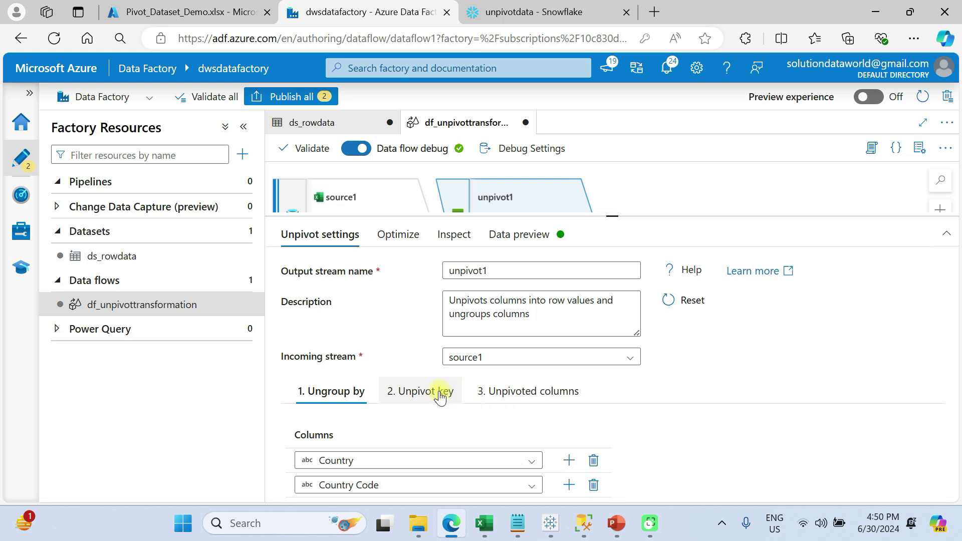
# - Define the unpivot key with column name Year and column type string
pyautogui.click(418, 393)
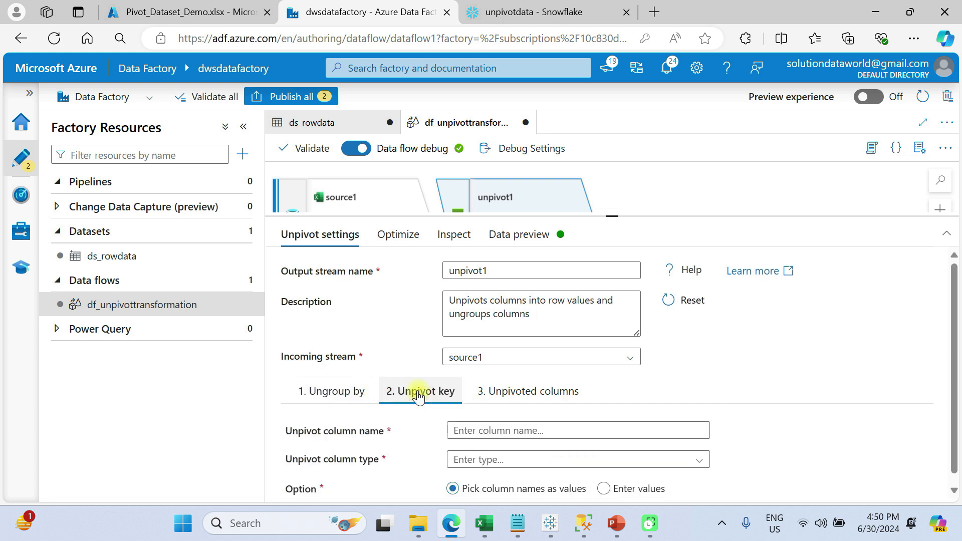
pyautogui.click(496, 430)
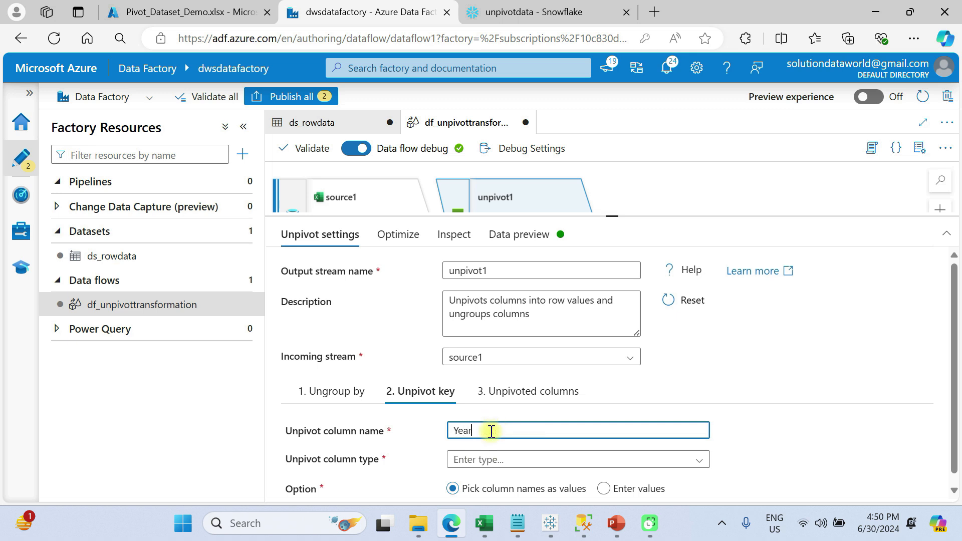
pyautogui.click(517, 459)
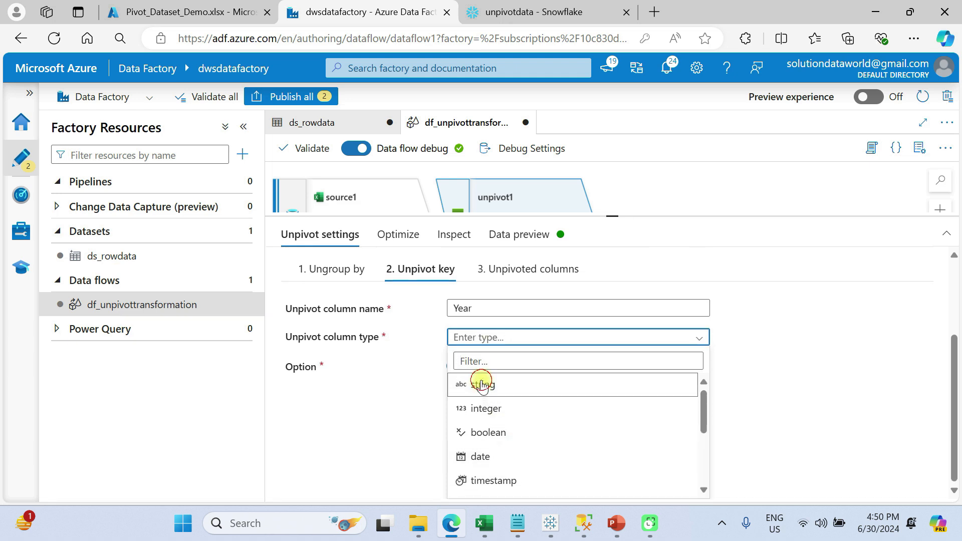
pyautogui.click(482, 384)
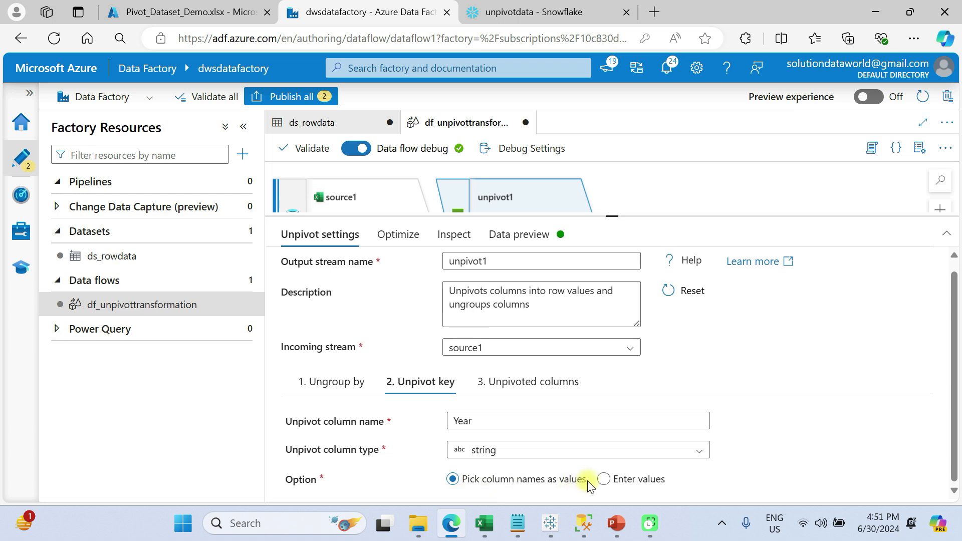
# - Set the unpivoted column arrangement to Normal and name the unpivoted column Sales
pyautogui.click(522, 384)
pyautogui.scroll(-2, 522, 385)
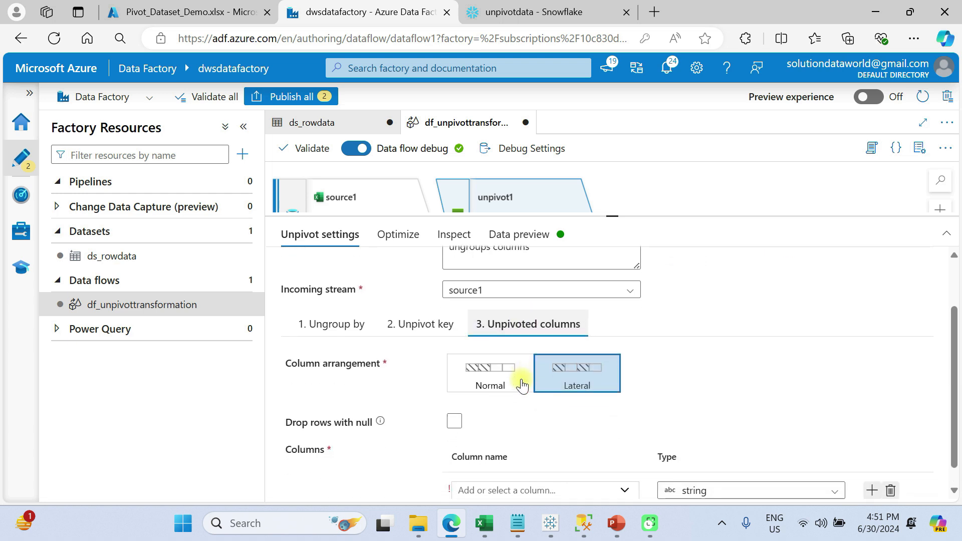
pyautogui.click(474, 365)
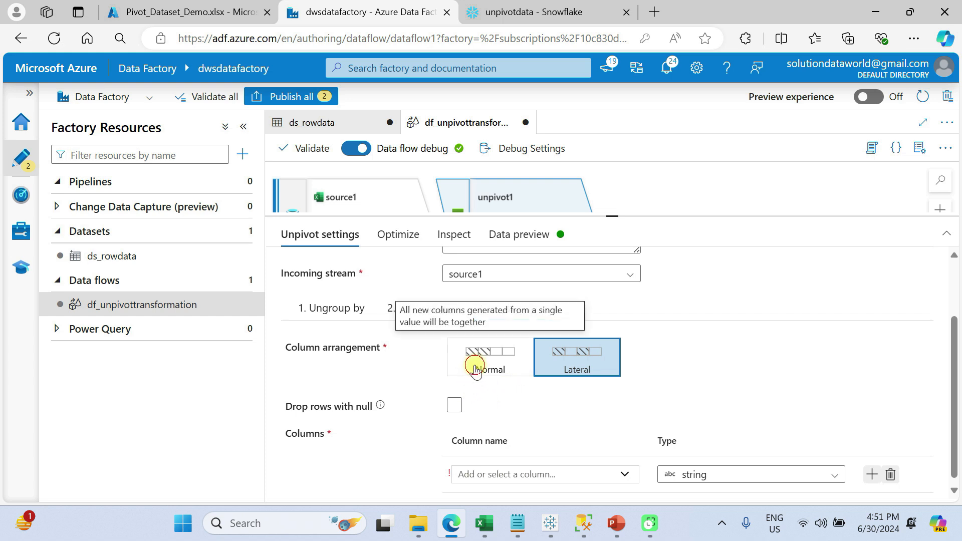
pyautogui.click(547, 471)
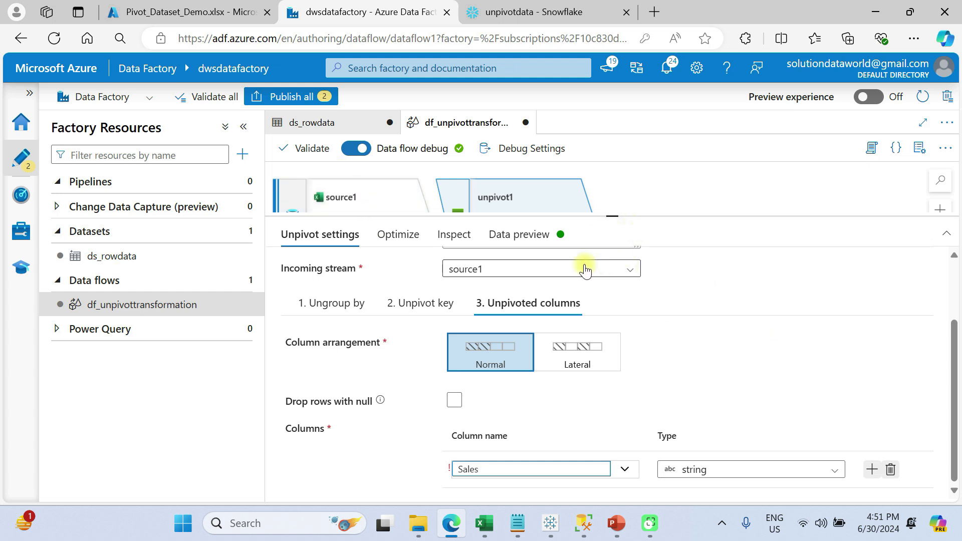
# - Review the Optimize settings and inspect the output schema of unpivot1
pyautogui.scroll(1, 630, 299)
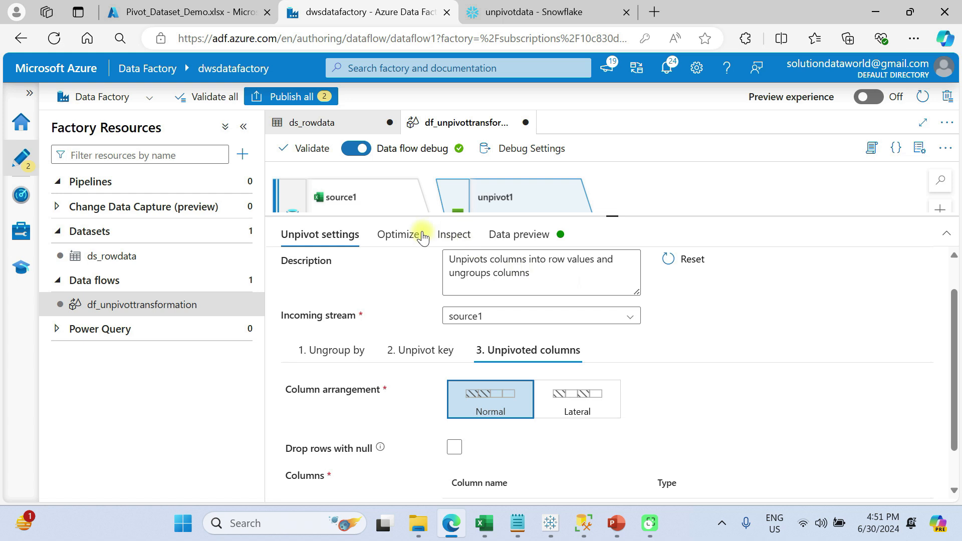
pyautogui.click(390, 236)
pyautogui.click(453, 233)
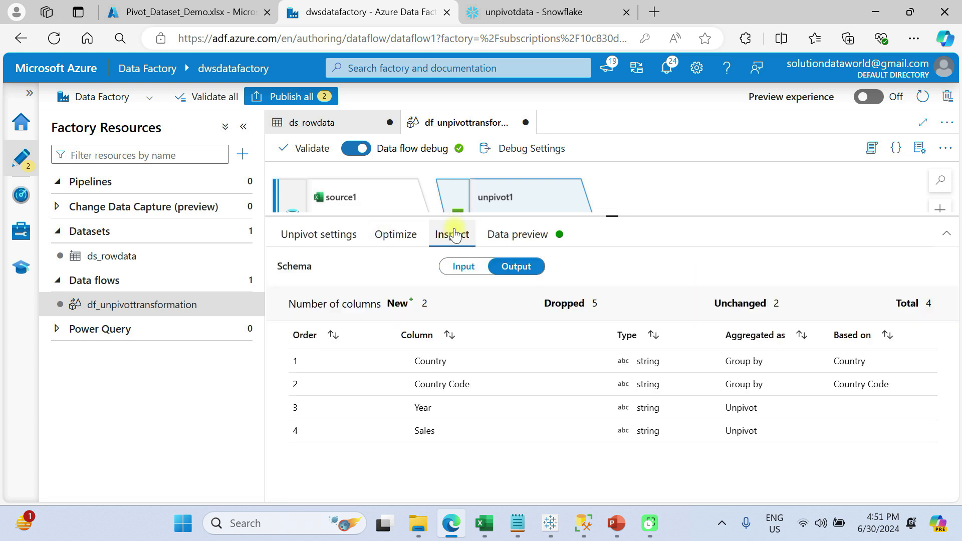
# - Refresh the data preview of unpivot1 and look through the unpivoted Country, Country Code, Year and Sales rows
pyautogui.click(517, 237)
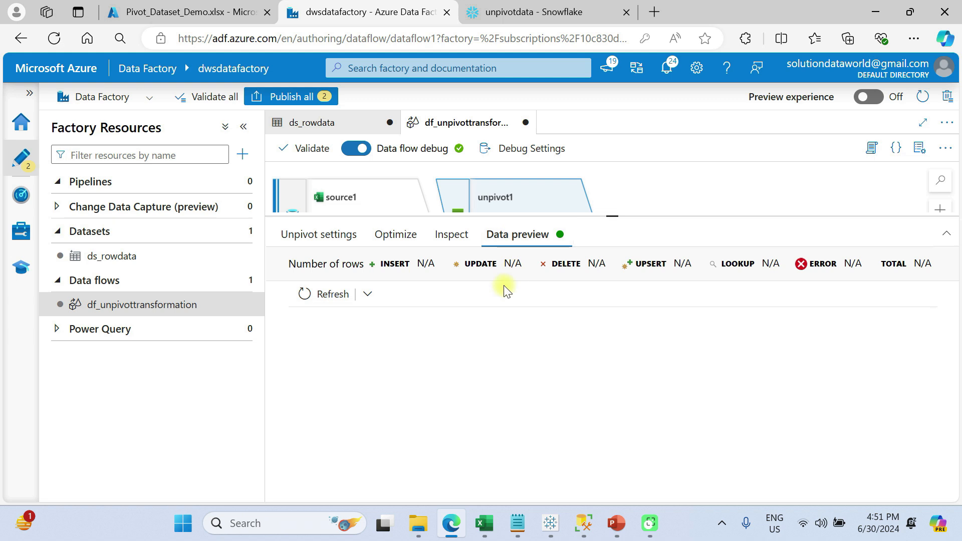
pyautogui.click(315, 295)
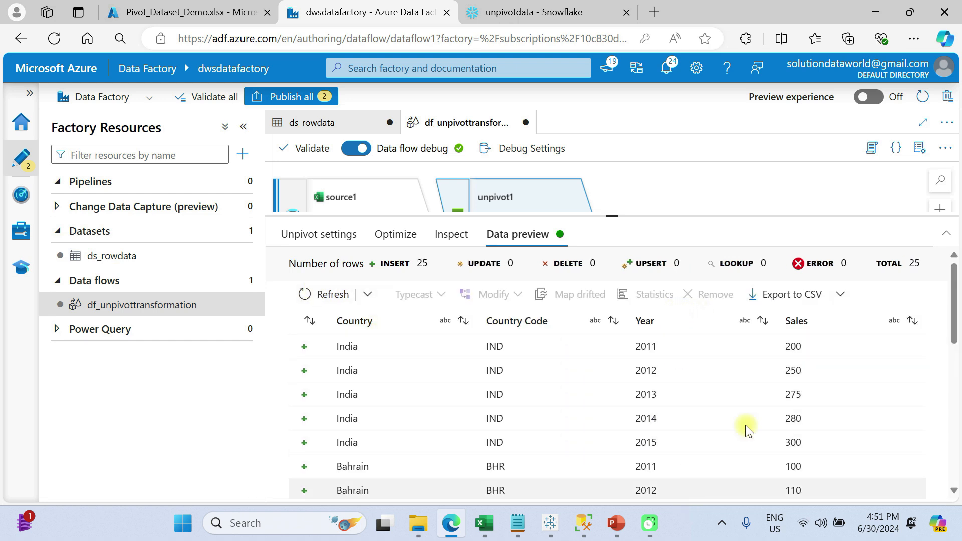
pyautogui.scroll(-7, 828, 459)
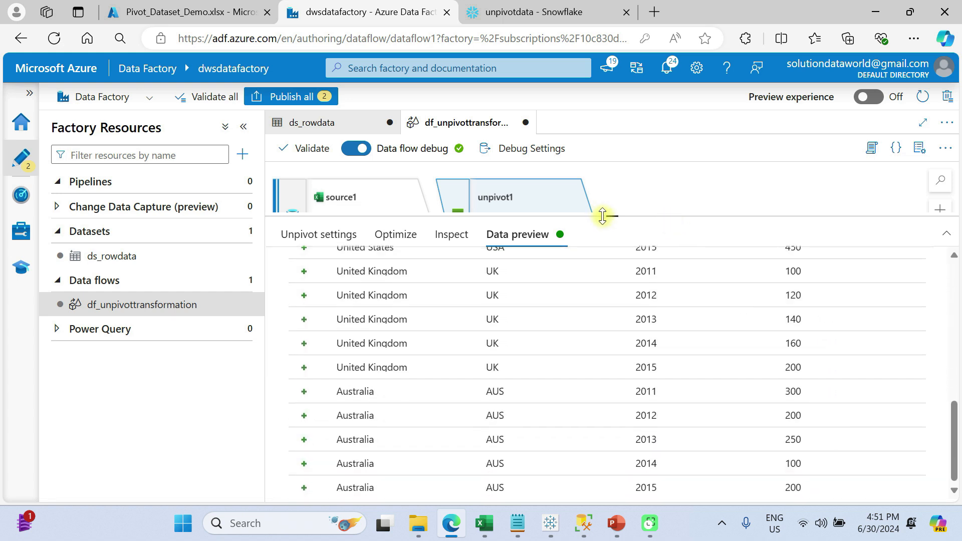
# - Add a Sink destination after the unpivot1 transformation in the data flow
pyautogui.moveTo(614, 224); pyautogui.dragTo(618, 364)
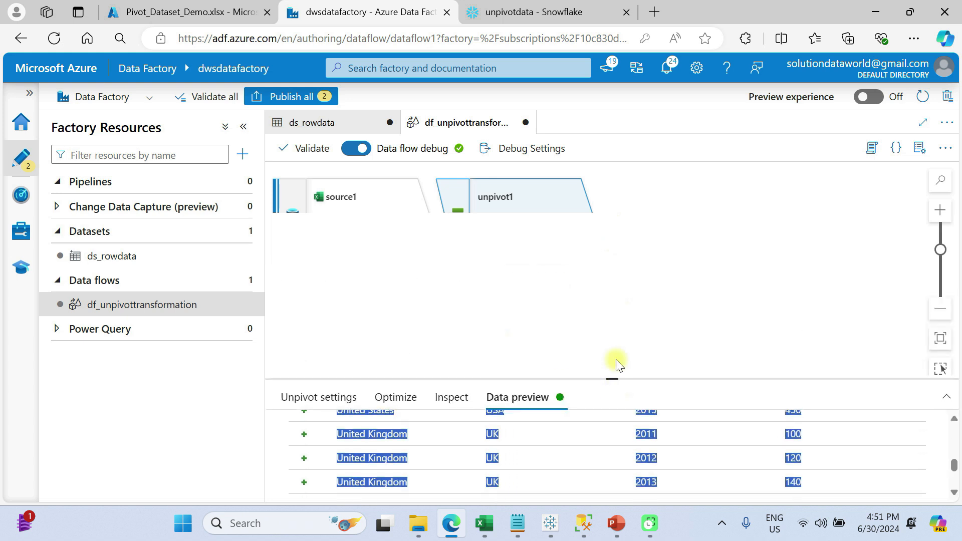
pyautogui.click(592, 247)
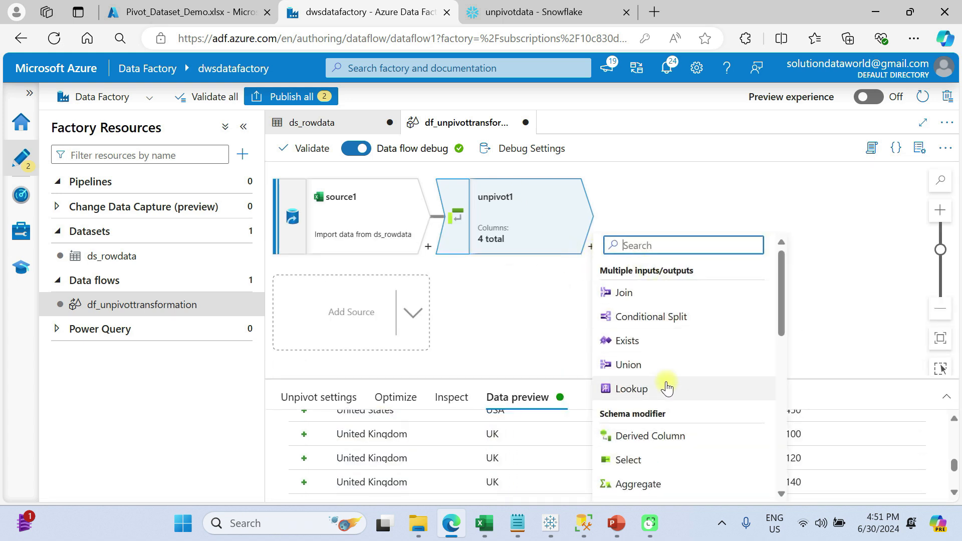
pyautogui.scroll(-3, 667, 387)
pyautogui.scroll(-5, 667, 387)
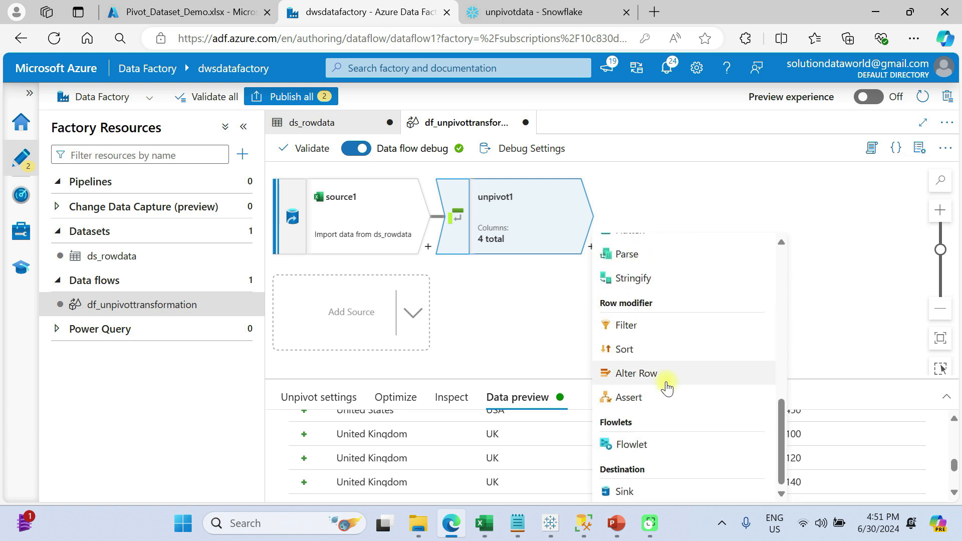
pyautogui.click(625, 493)
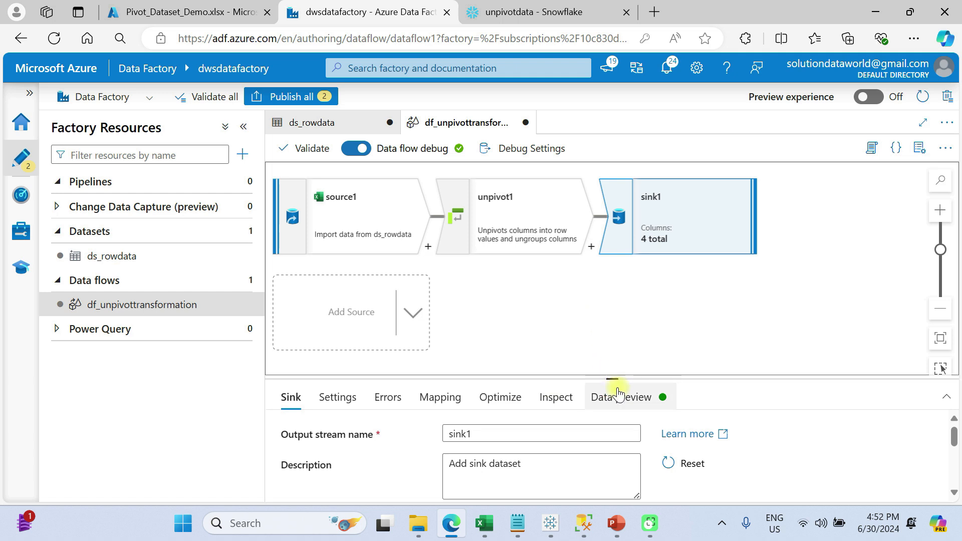
# - Start a new dataset for the sink, using Azure Blob Storage as data store and DelimitedText as format
pyautogui.moveTo(612, 378); pyautogui.dragTo(612, 302)
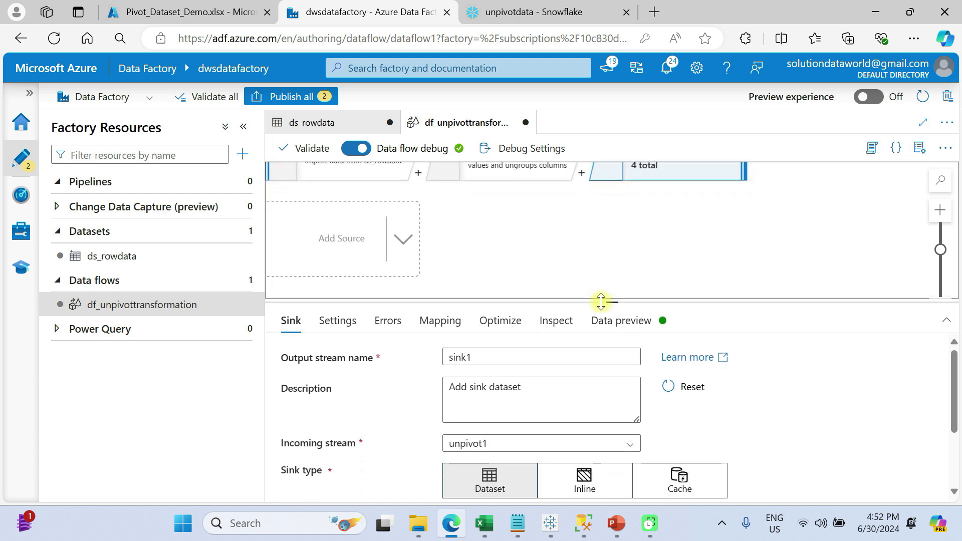
pyautogui.scroll(-2, 510, 409)
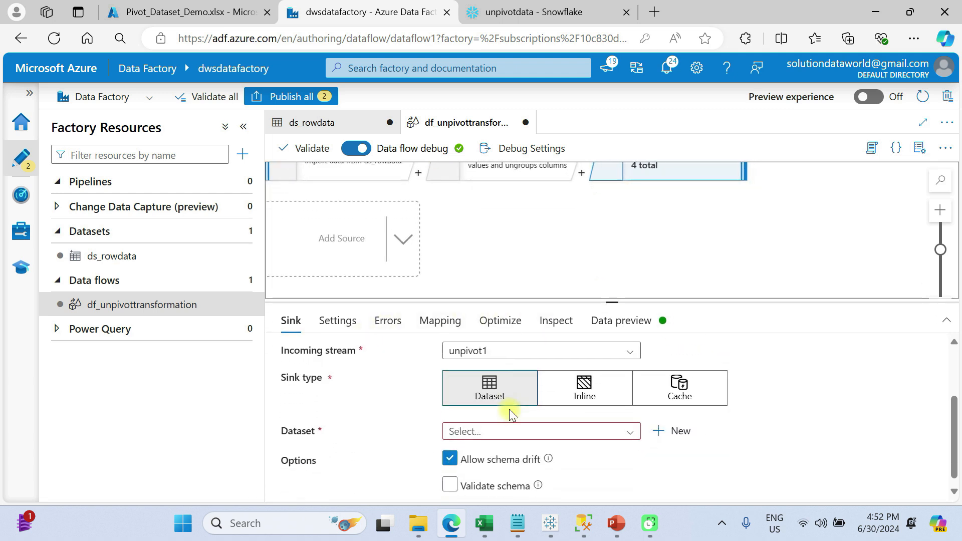
pyautogui.click(500, 432)
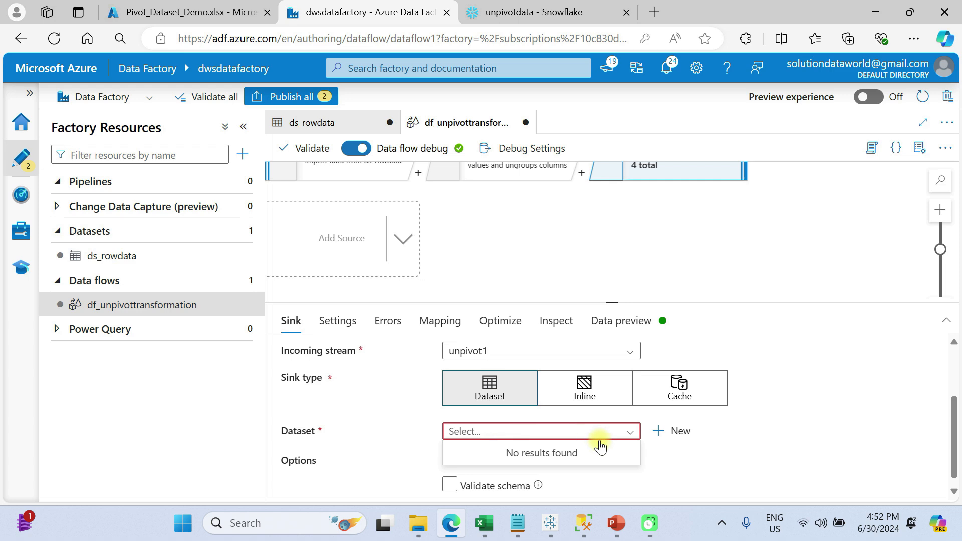
pyautogui.click(680, 431)
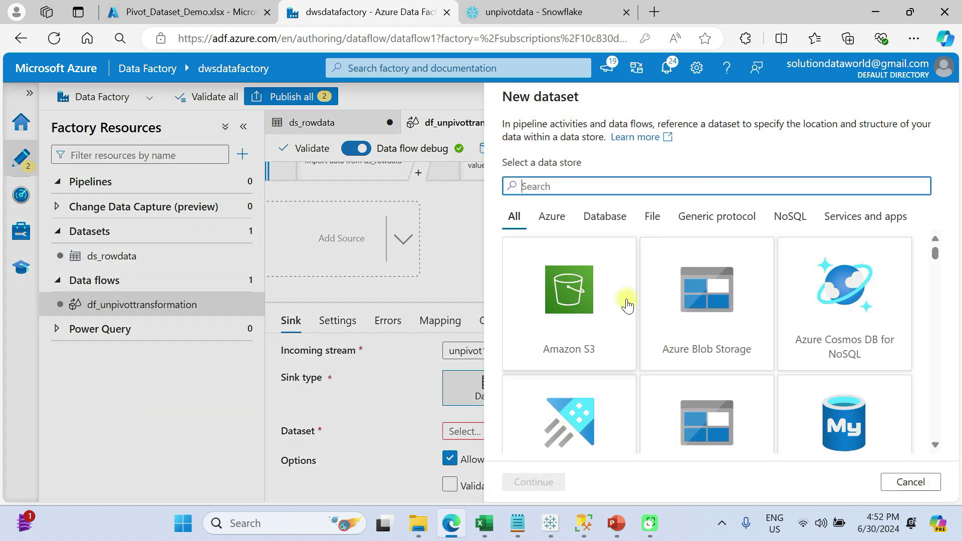
pyautogui.click(688, 331)
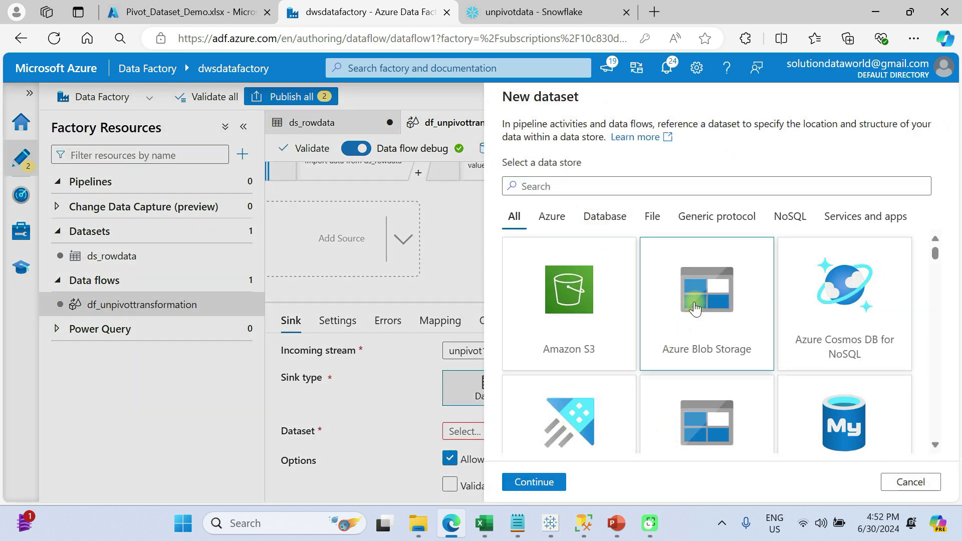
pyautogui.doubleClick(694, 306)
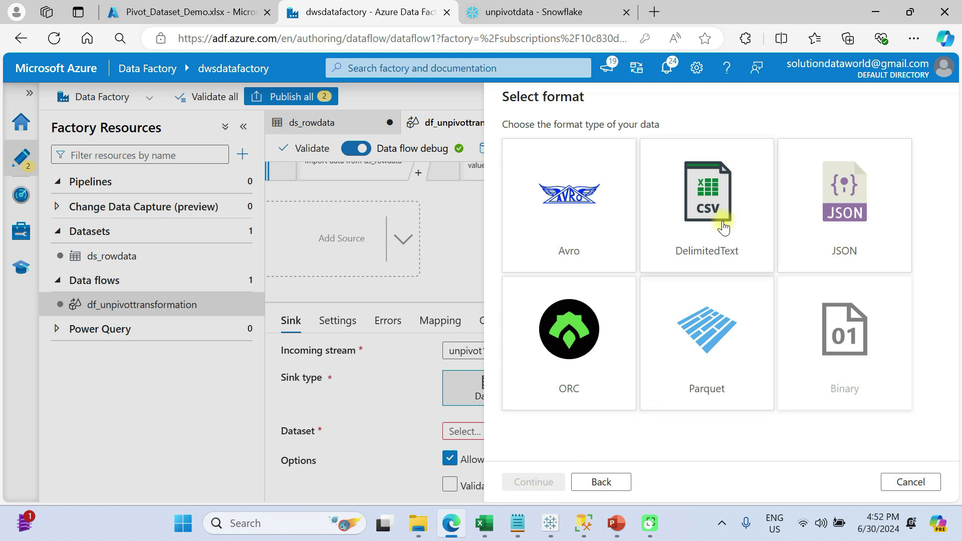
pyautogui.click(723, 226)
pyautogui.click(532, 478)
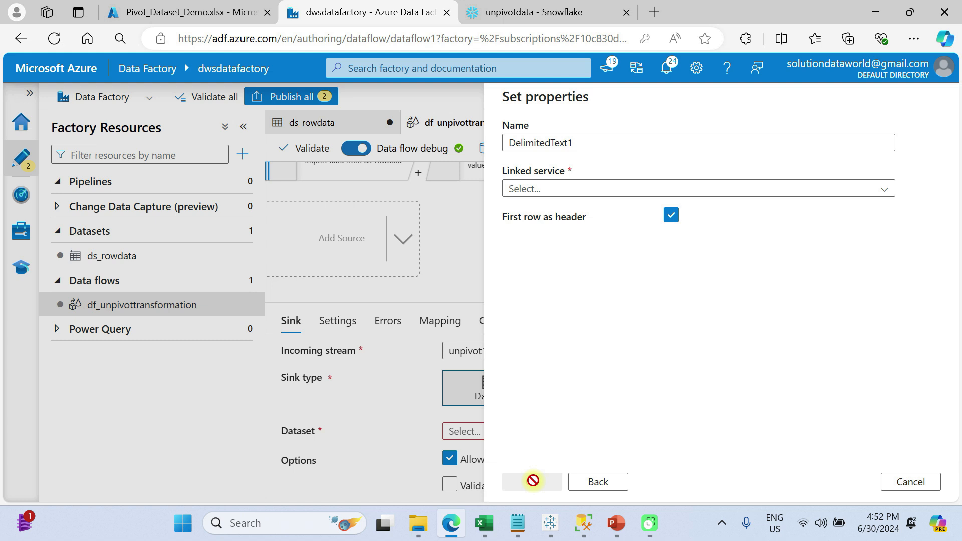
# - Name the sink dataset ds_finaldataset and assign it the ls_blob linked service
pyautogui.moveTo(576, 142); pyautogui.dragTo(472, 129)
pyautogui.write('ds')
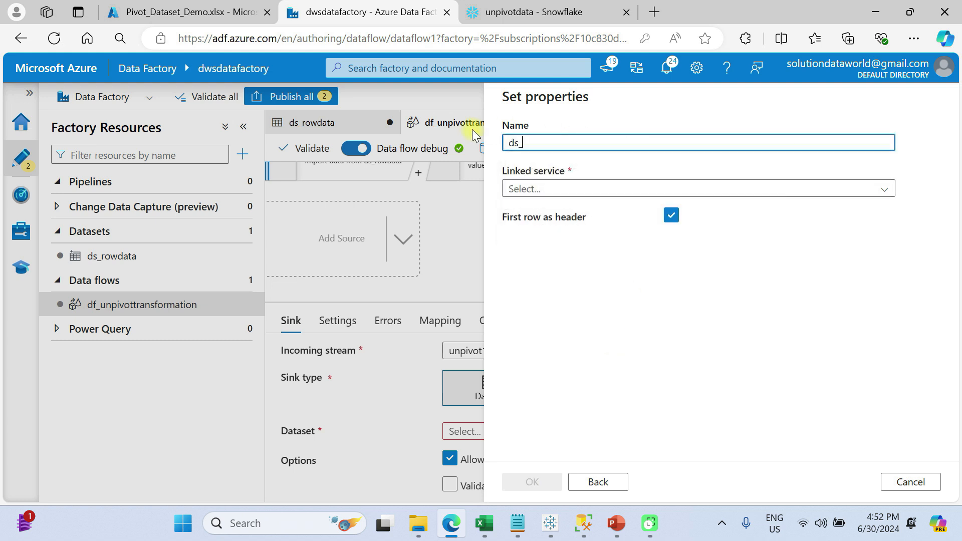
pyautogui.write('_finaldataset')
pyautogui.click(576, 190)
pyautogui.click(576, 264)
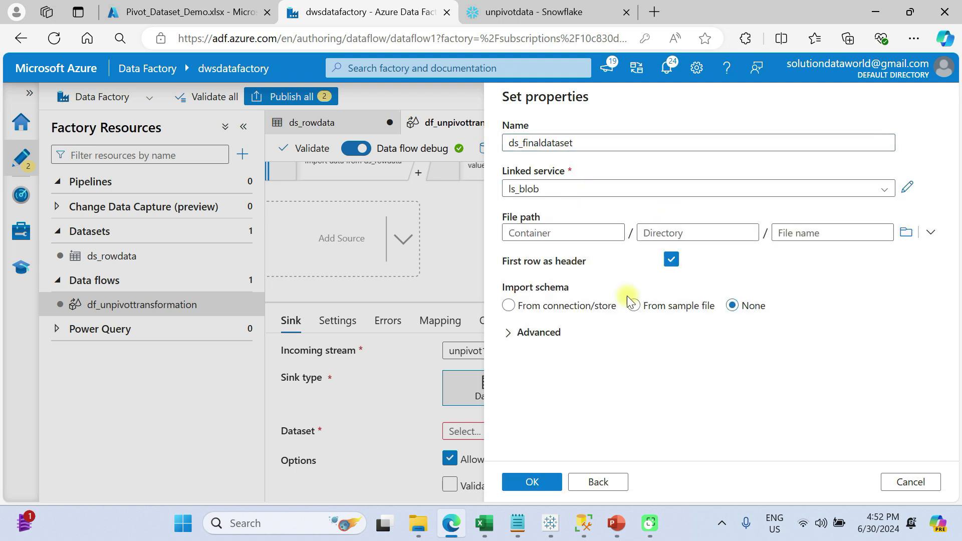
# - Set the dataset's container to rowfiledata and file name to unpivot, choose None for schema import, and create the dataset
pyautogui.click(905, 235)
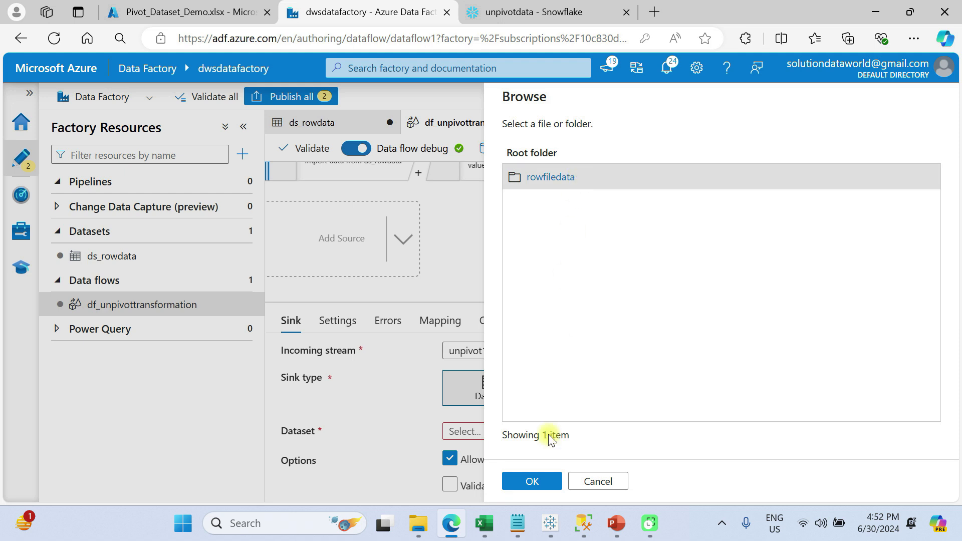
pyautogui.click(527, 484)
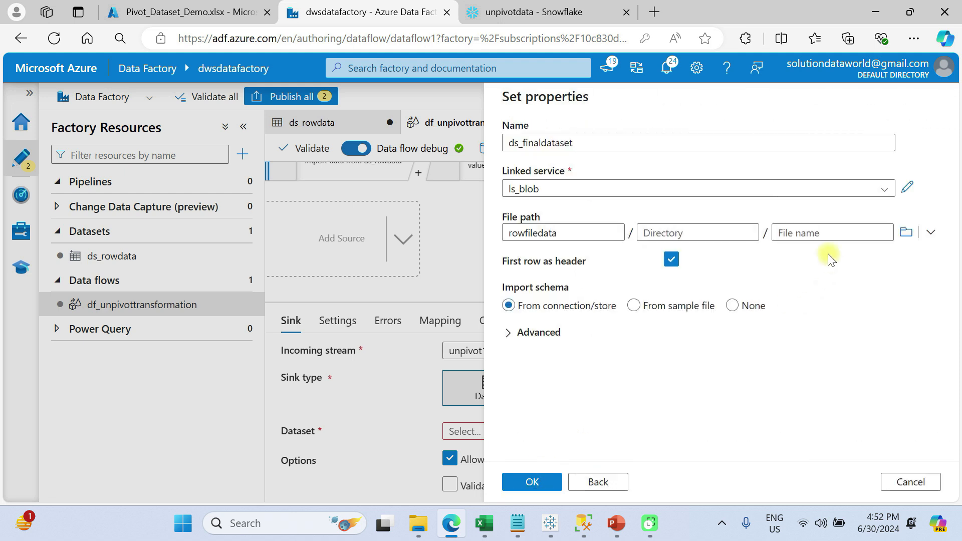
pyautogui.click(803, 232)
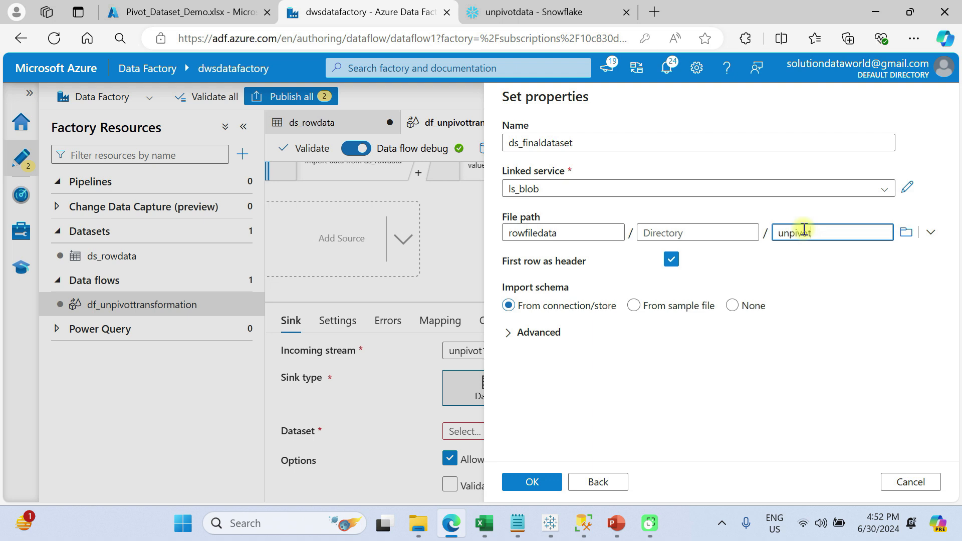
pyautogui.click(732, 305)
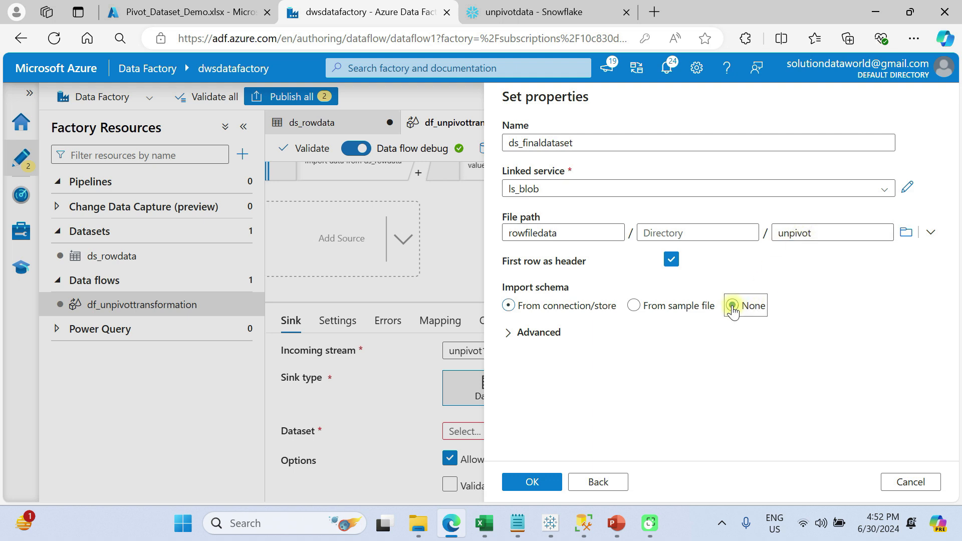
pyautogui.click(532, 483)
# - Review the sink's dataset, file settings, error handling, mapping, partitioning options and output schema
pyautogui.click(339, 322)
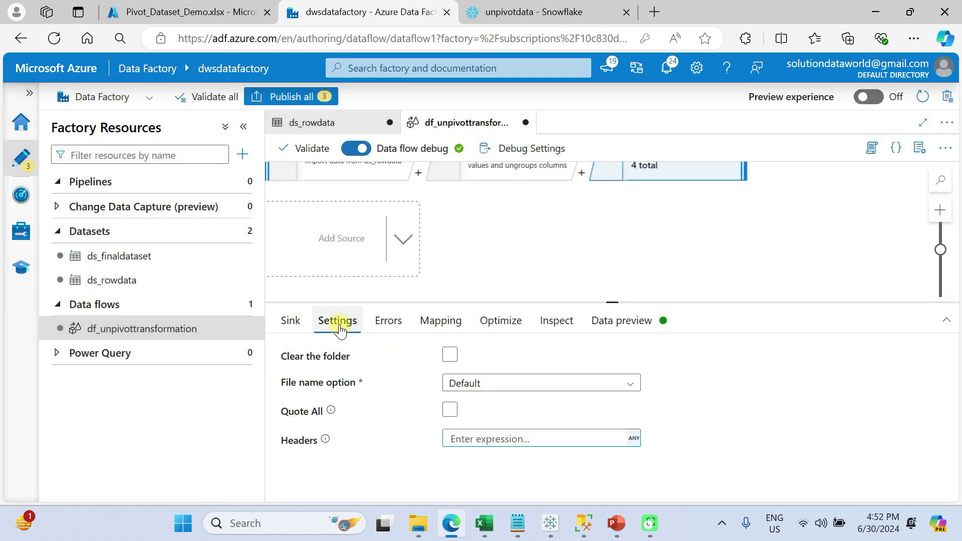
pyautogui.click(290, 321)
pyautogui.scroll(-3, 457, 422)
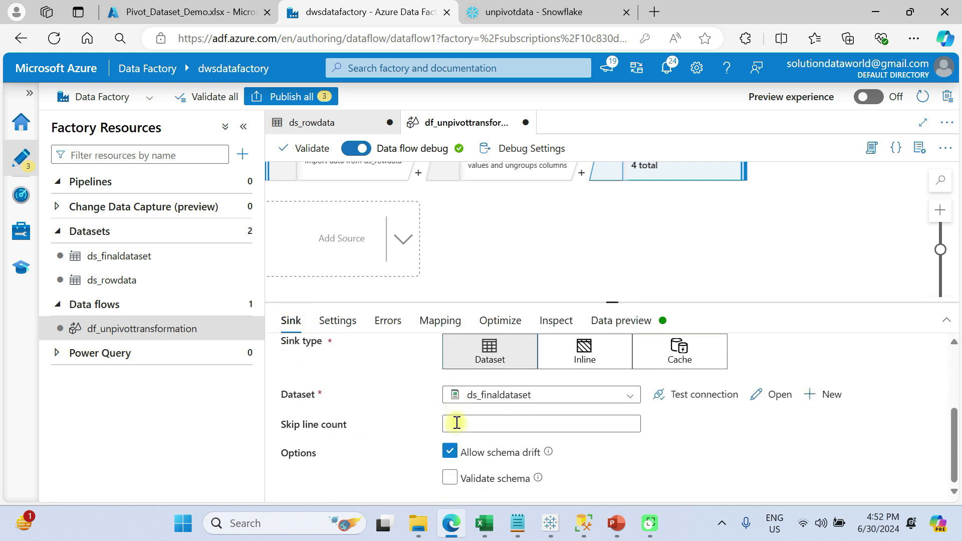
pyautogui.click(337, 321)
pyautogui.click(379, 320)
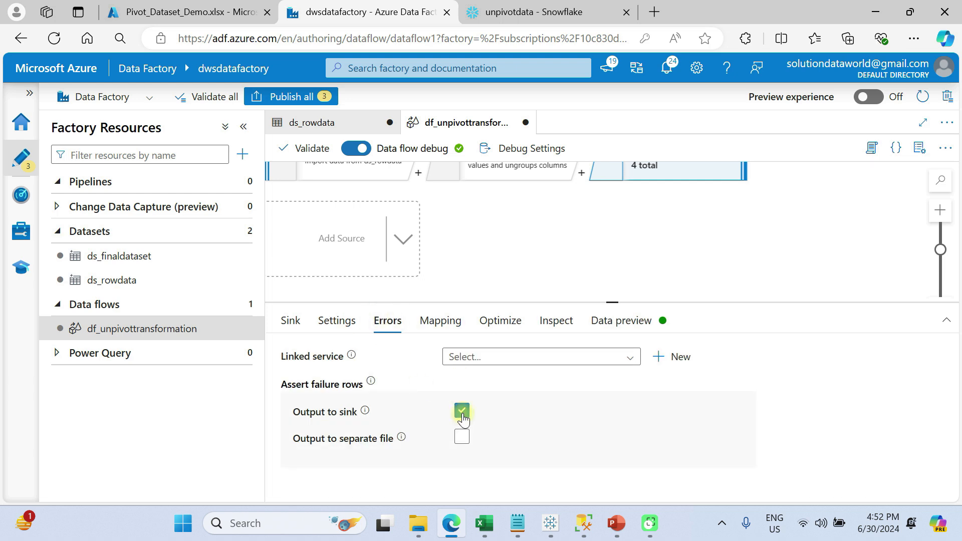
pyautogui.click(440, 321)
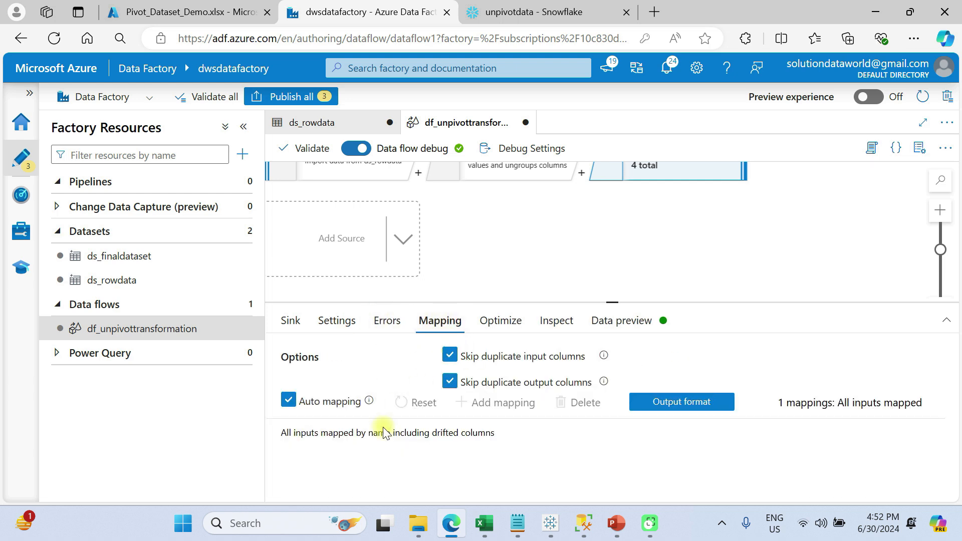
pyautogui.click(504, 321)
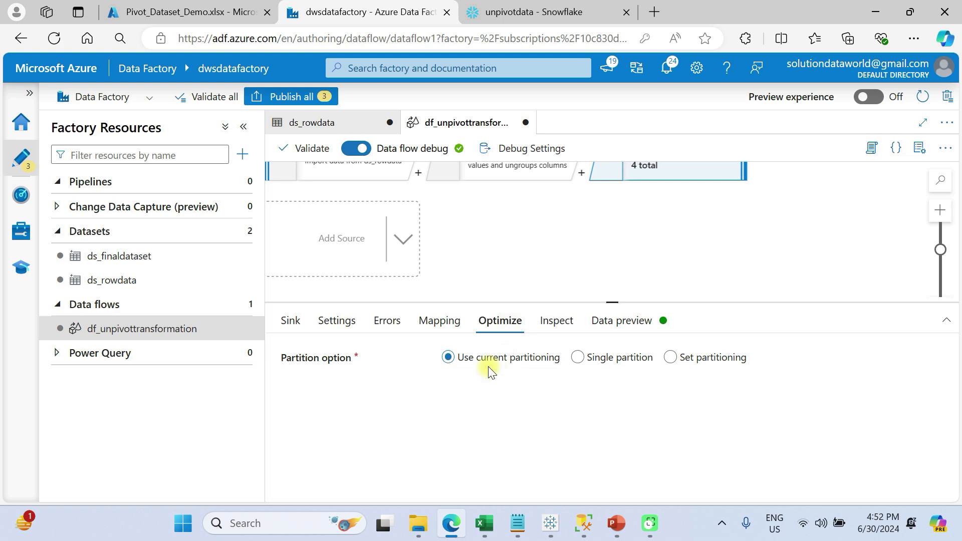
pyautogui.click(557, 320)
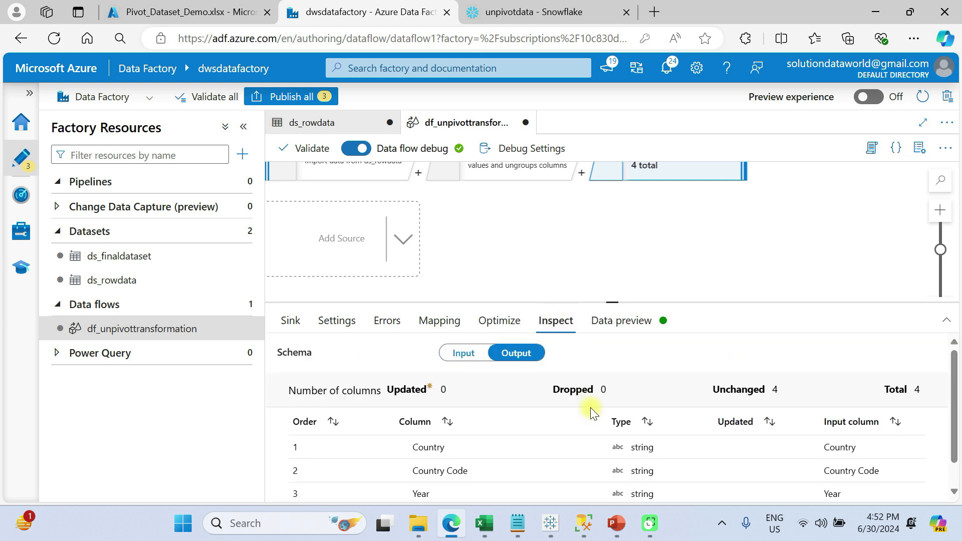
pyautogui.scroll(-1, 593, 423)
# - Refresh the data preview of sink1 in an enlarged pane and look through its rows
pyautogui.click(636, 323)
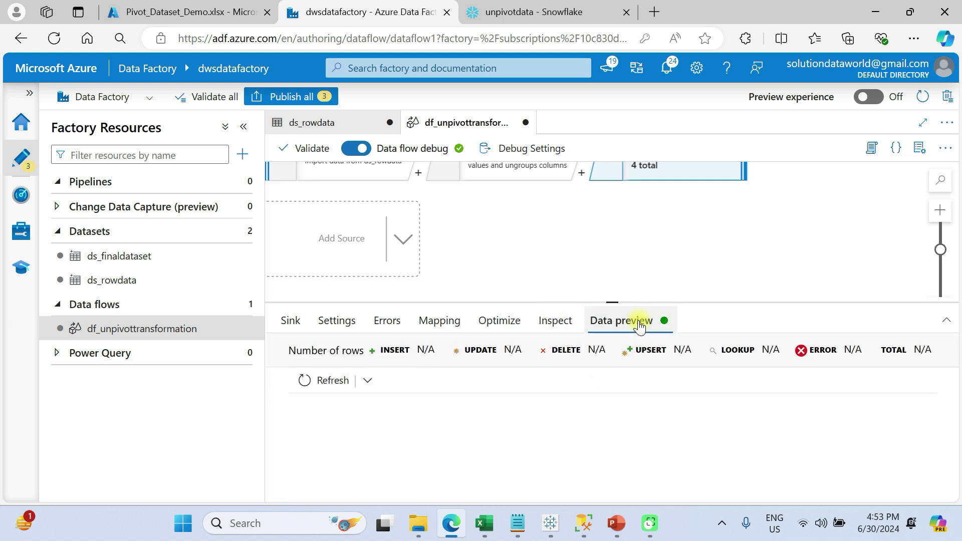
pyautogui.click(321, 380)
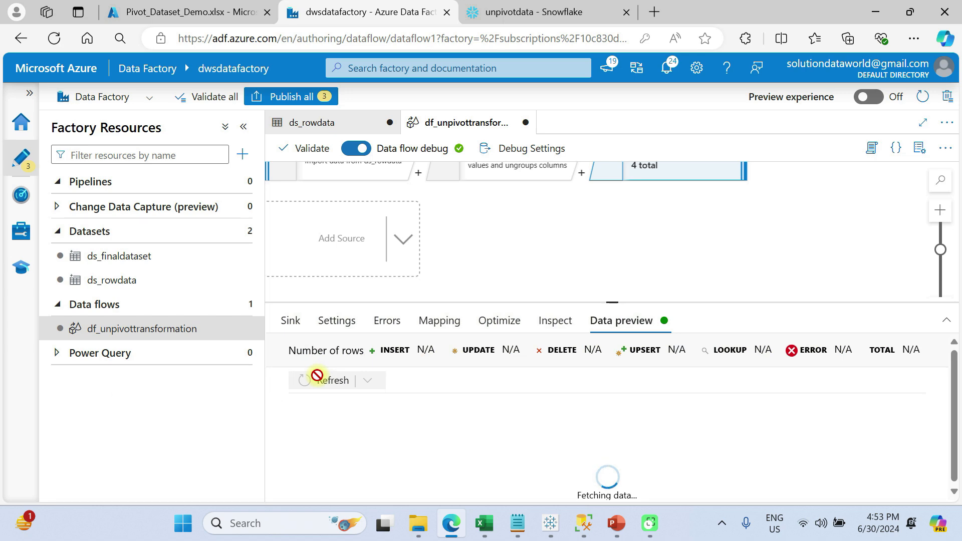
pyautogui.moveTo(613, 303); pyautogui.dragTo(626, 248)
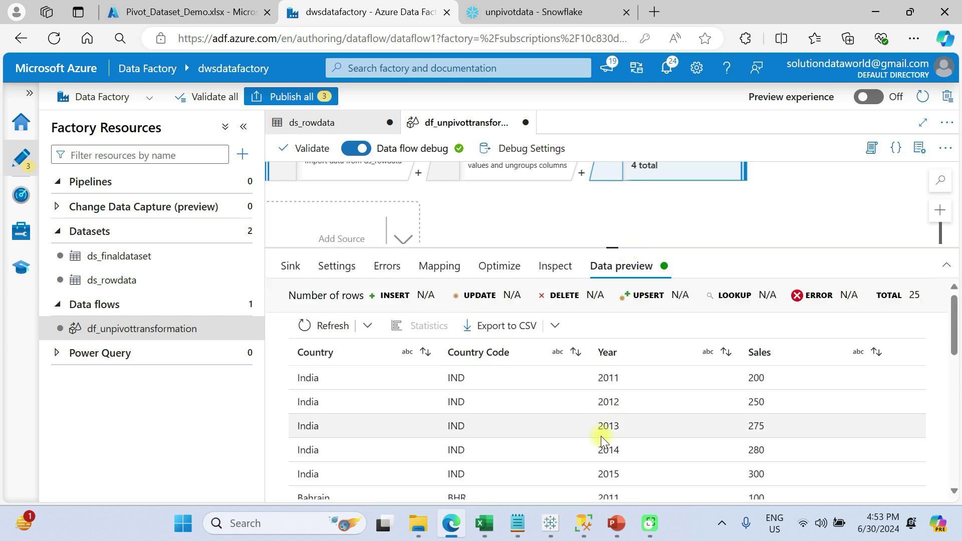
pyautogui.scroll(-10, 601, 436)
pyautogui.scroll(10, 600, 445)
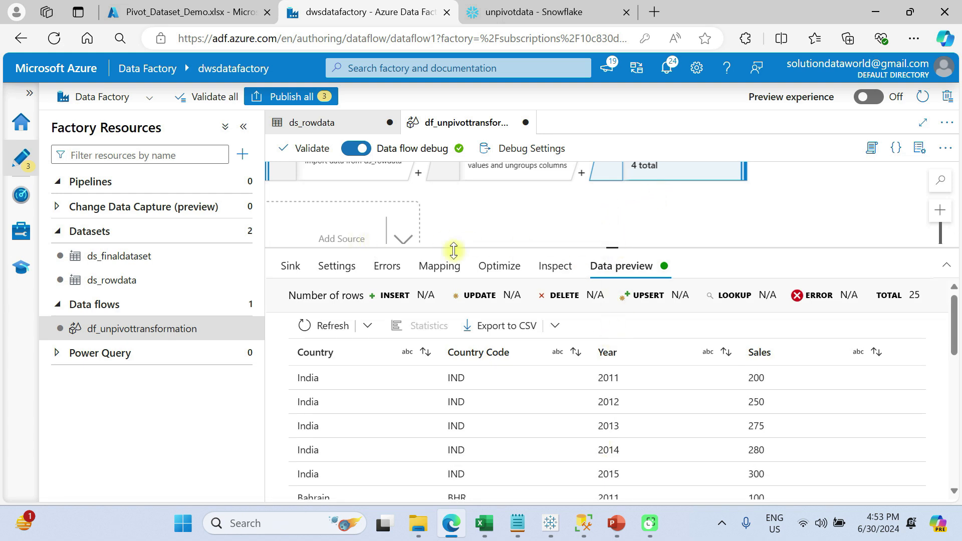
# - Shrink the preview pane, publish all pending changes to the data factory, and deselect the sink
pyautogui.click(613, 243)
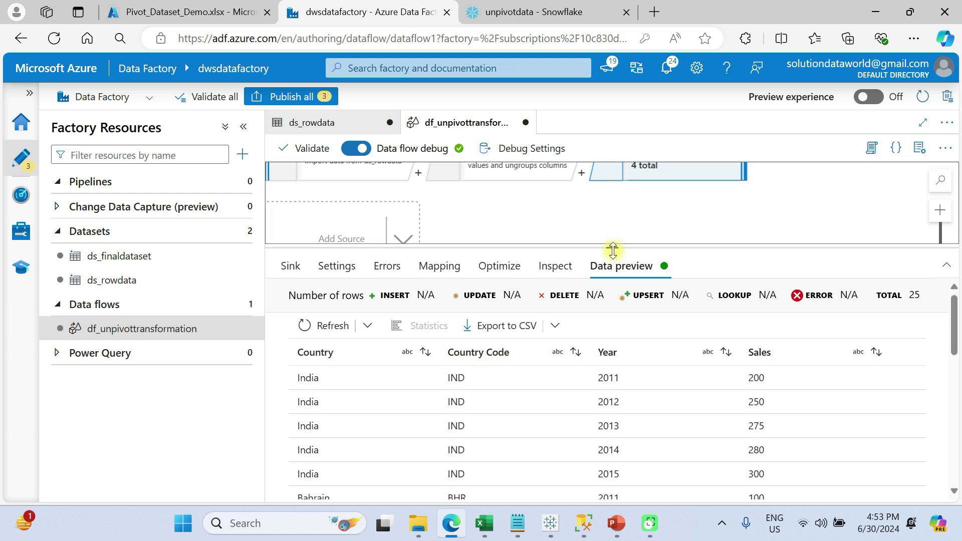
pyautogui.moveTo(613, 249); pyautogui.dragTo(612, 381)
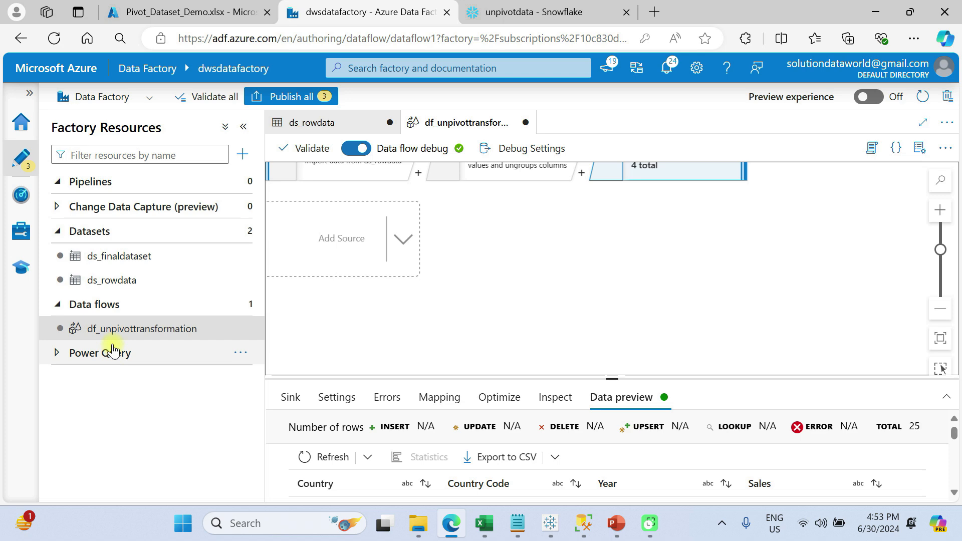
pyautogui.click(295, 98)
pyautogui.click(540, 485)
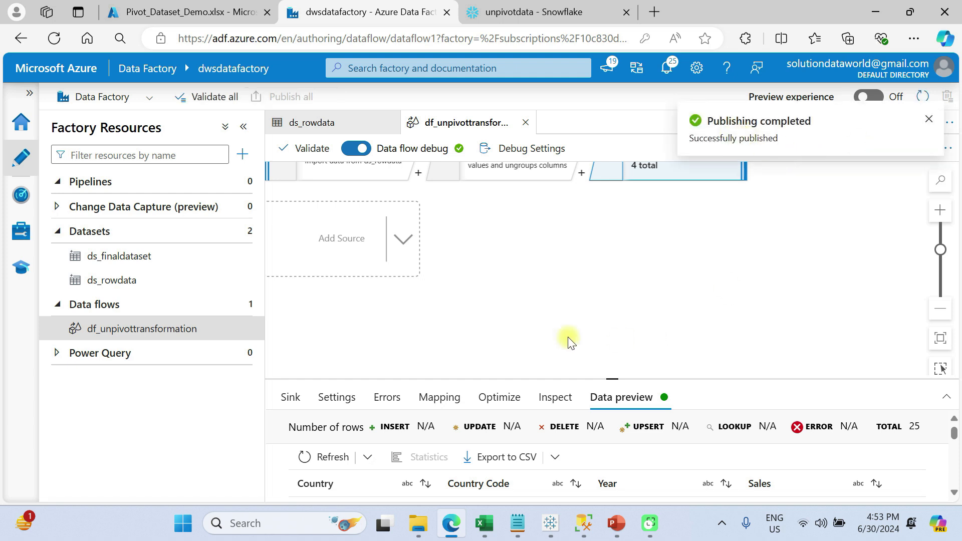
pyautogui.click(429, 307)
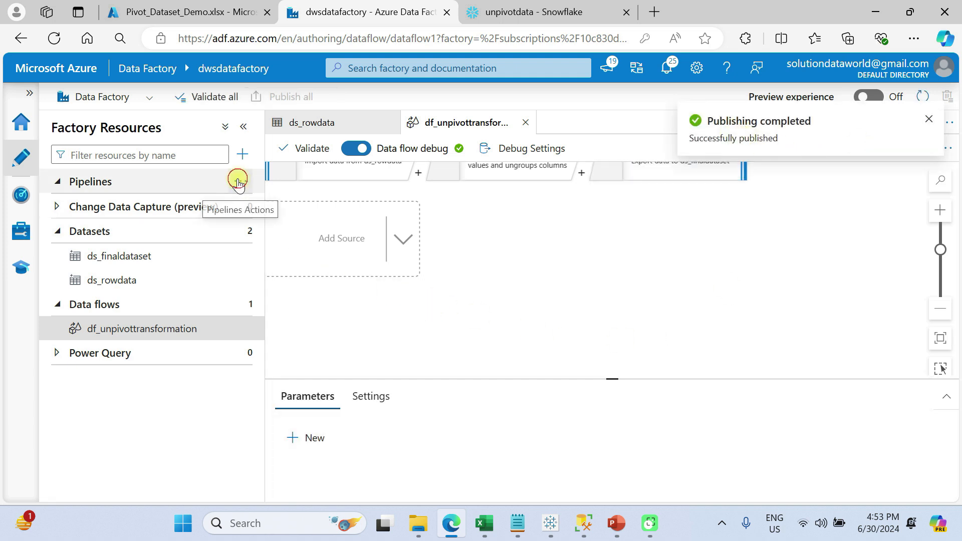
# - Create a new pipeline named pl_unpivot_trans and close its properties
pyautogui.click(241, 184)
pyautogui.click(266, 220)
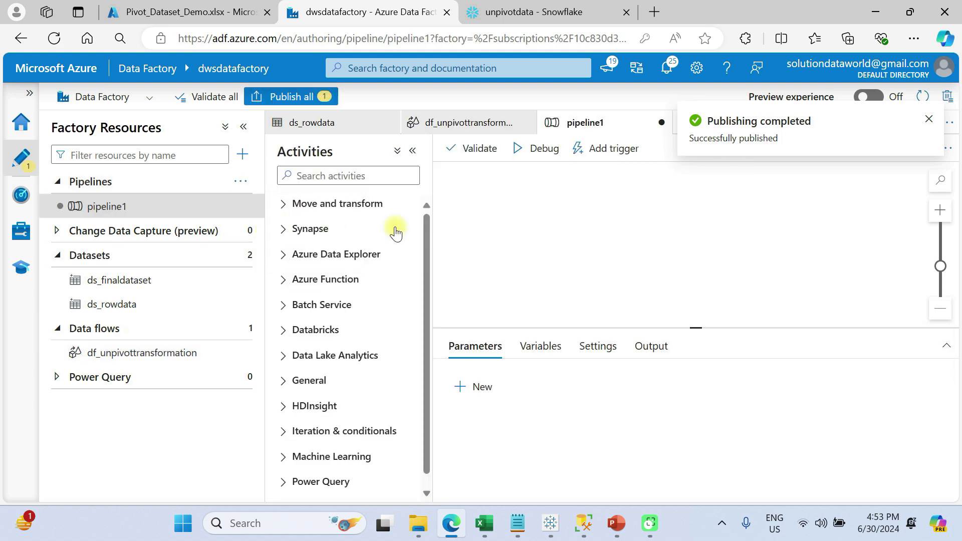
pyautogui.doubleClick(770, 258)
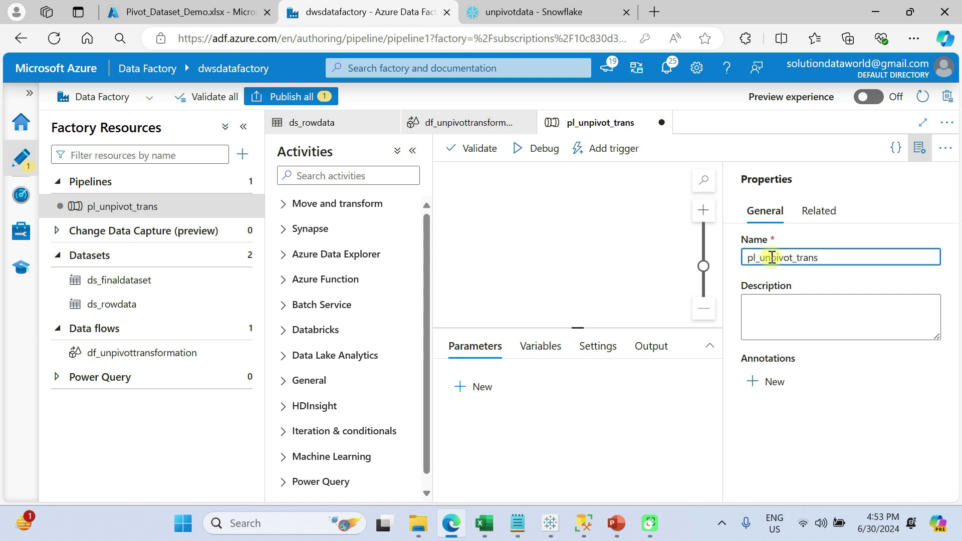
pyautogui.click(928, 156)
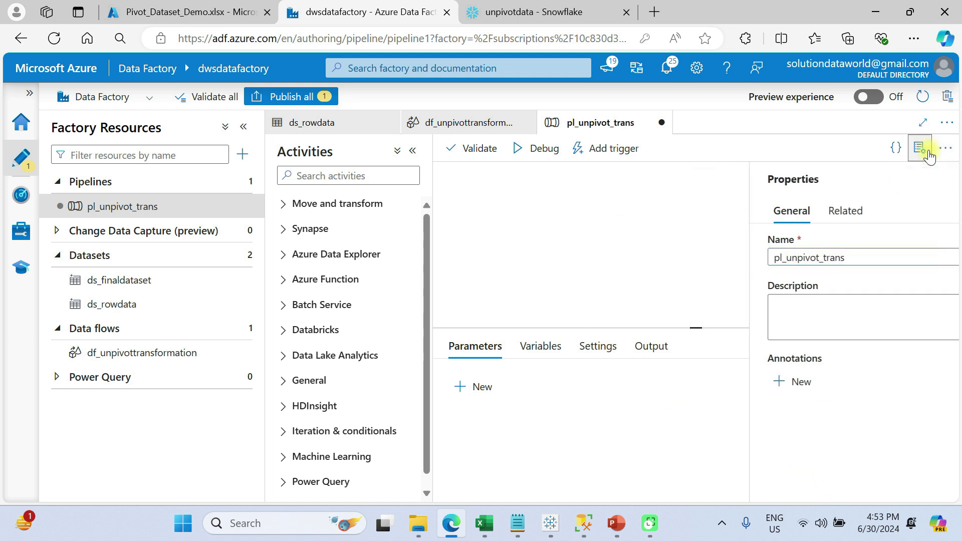
# - Add a Data flow activity to the pipeline canvas and look over its general settings
pyautogui.click(321, 207)
pyautogui.moveTo(340, 263); pyautogui.dragTo(633, 232)
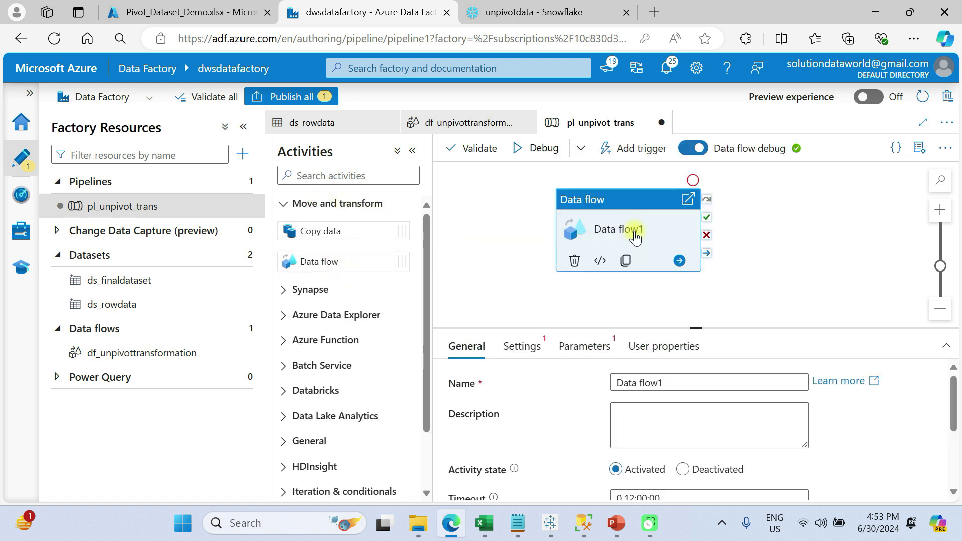
pyautogui.scroll(-3, 623, 426)
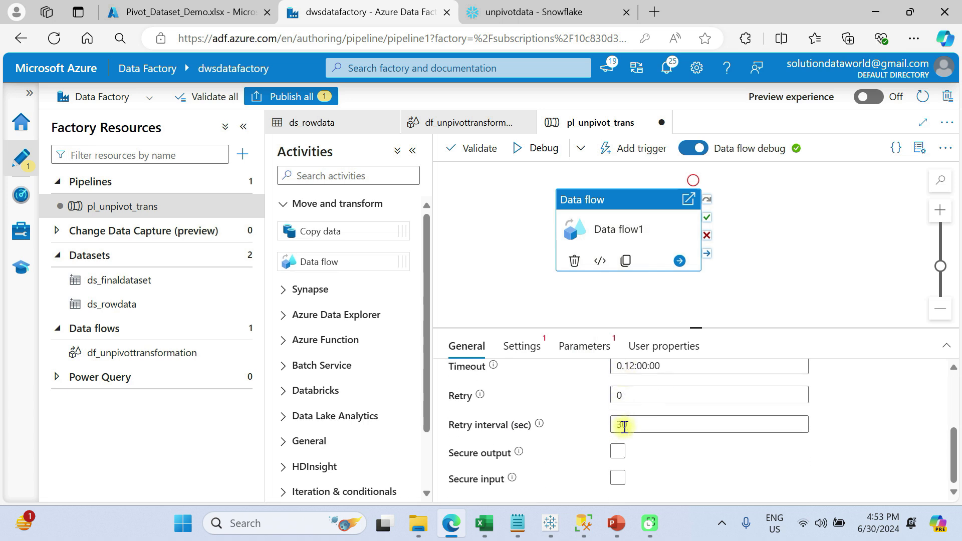
pyautogui.scroll(3, 623, 426)
# - Assign df_unpivottransformation to the Data flow activity, check its remaining settings and parameters, and deselect it
pyautogui.click(523, 344)
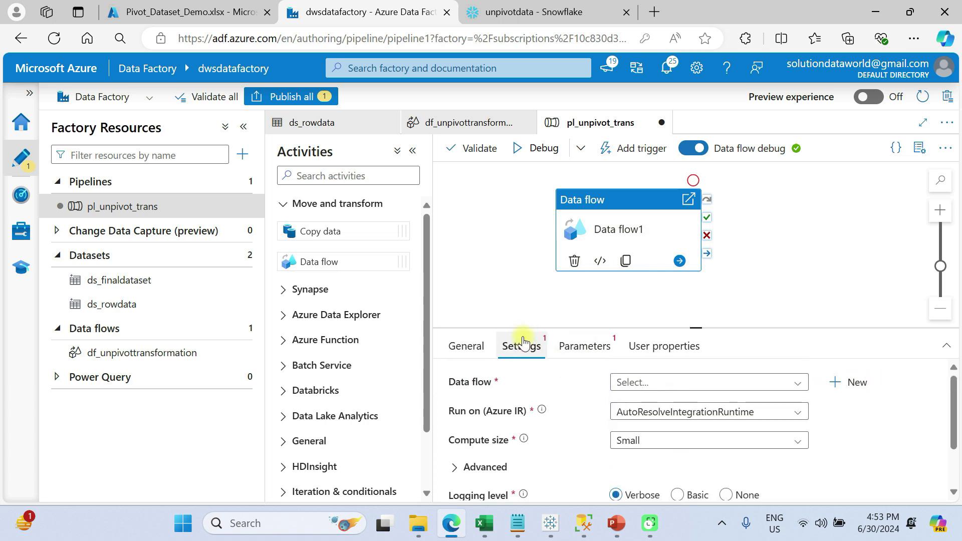
pyautogui.click(646, 384)
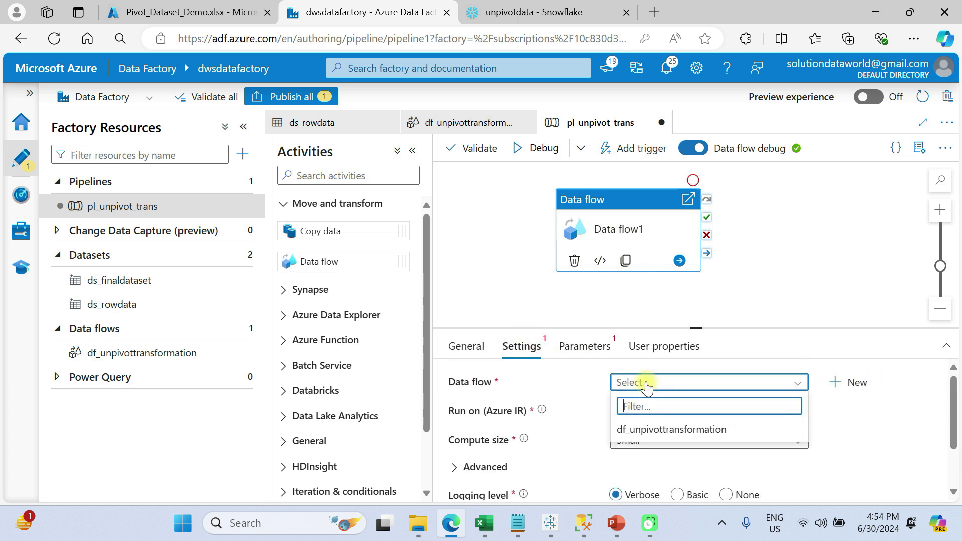
pyautogui.click(659, 430)
pyautogui.scroll(-3, 663, 439)
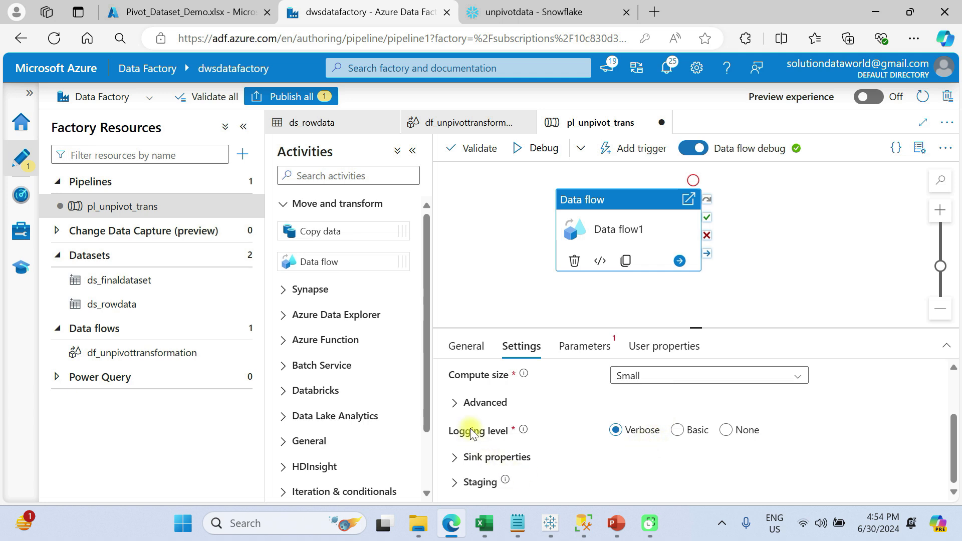
pyautogui.moveTo(656, 455)
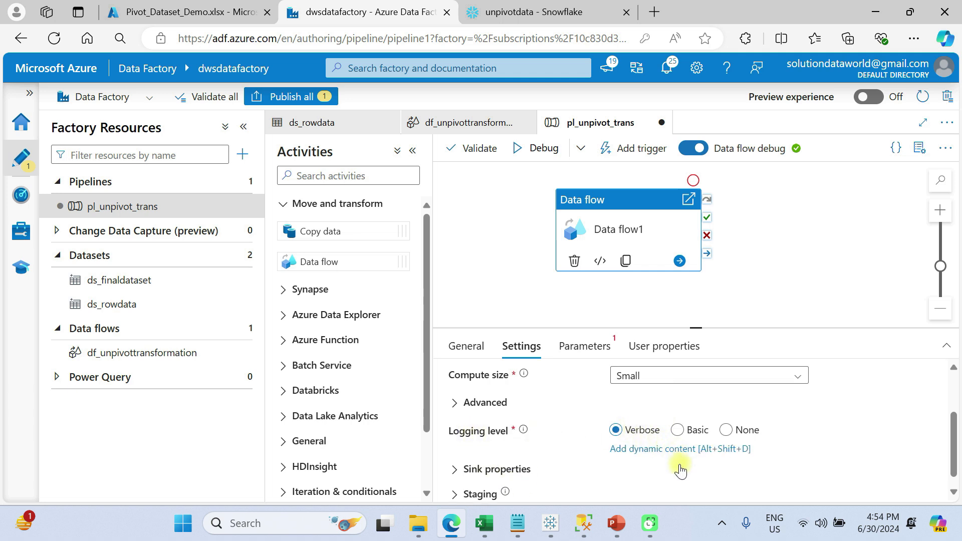
pyautogui.click(585, 347)
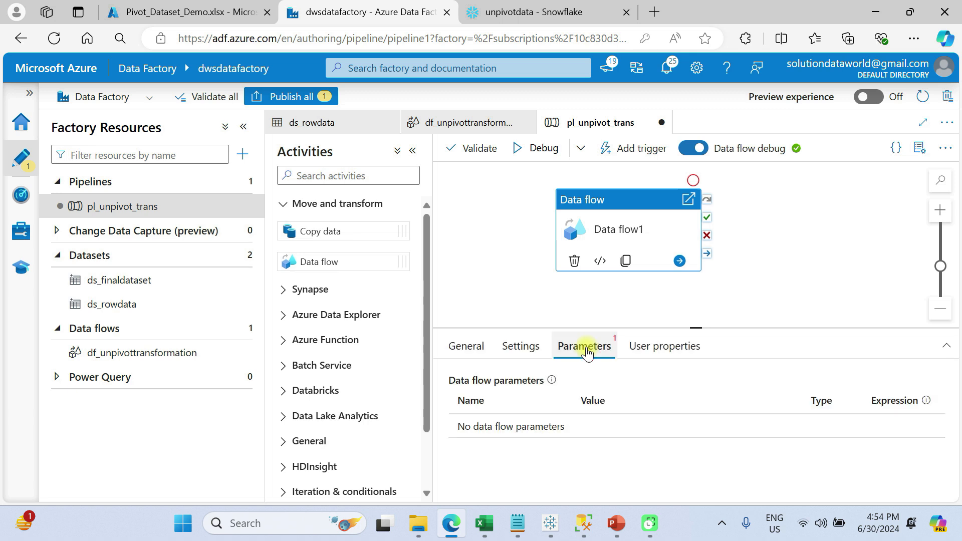
pyautogui.click(519, 353)
pyautogui.click(816, 262)
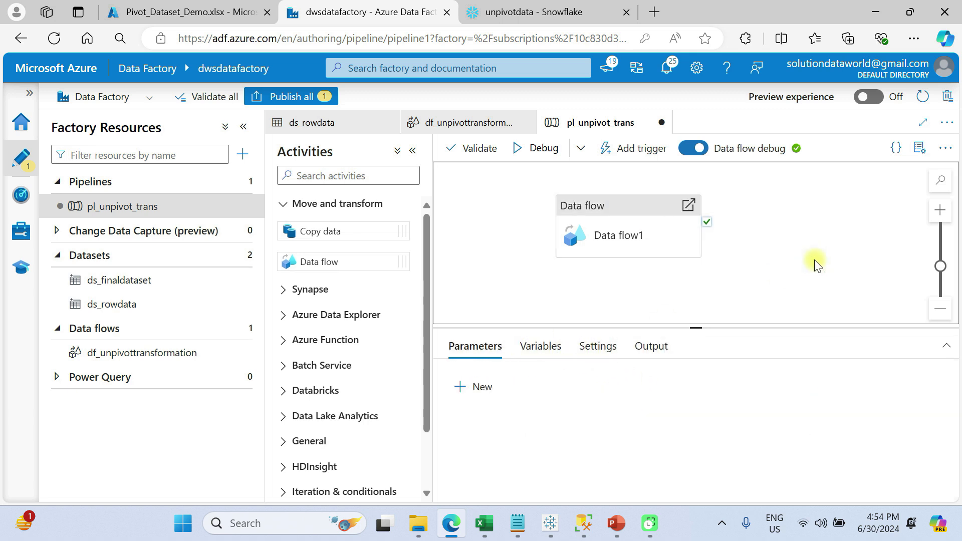
# - Start a debug run of the pipeline and enlarge the output area to follow the run's status
pyautogui.click(627, 150)
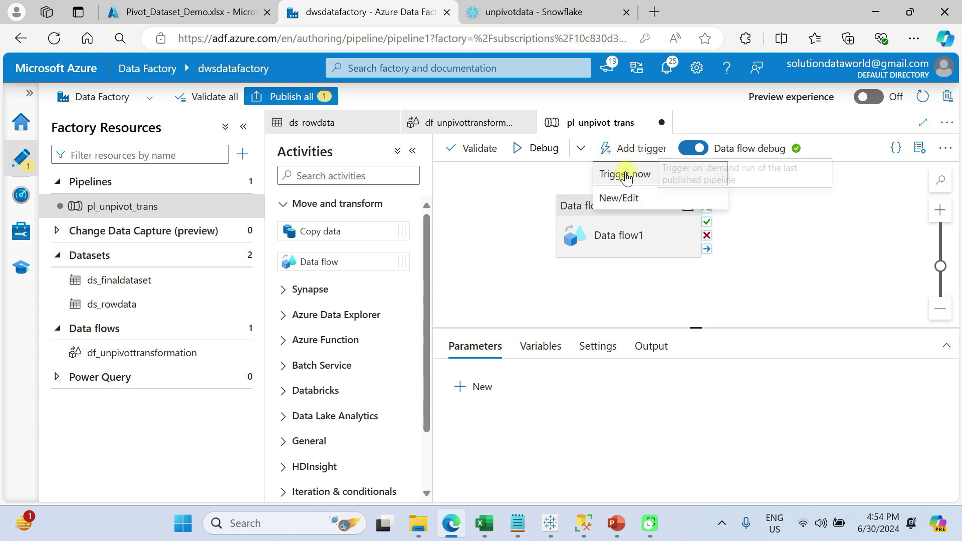
pyautogui.click(528, 174)
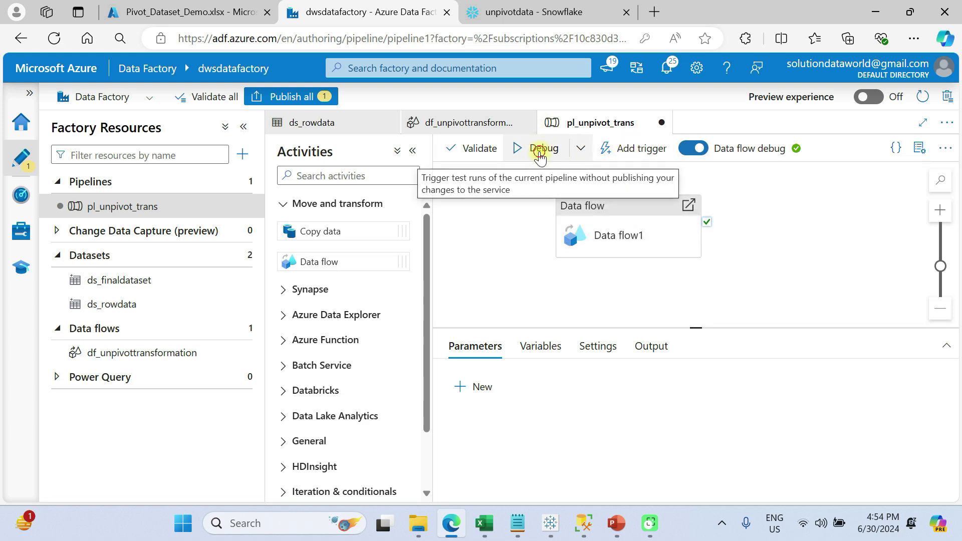
pyautogui.click(540, 155)
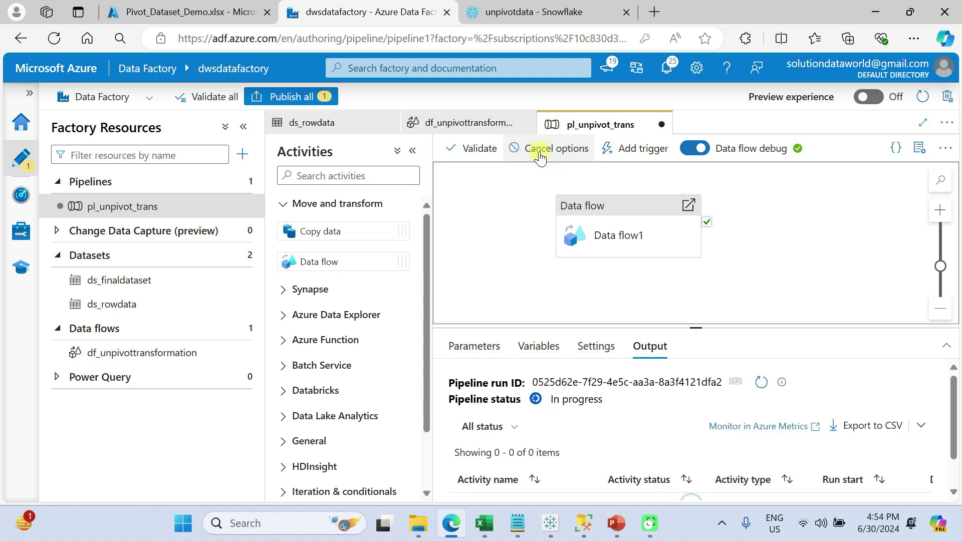
pyautogui.click(245, 128)
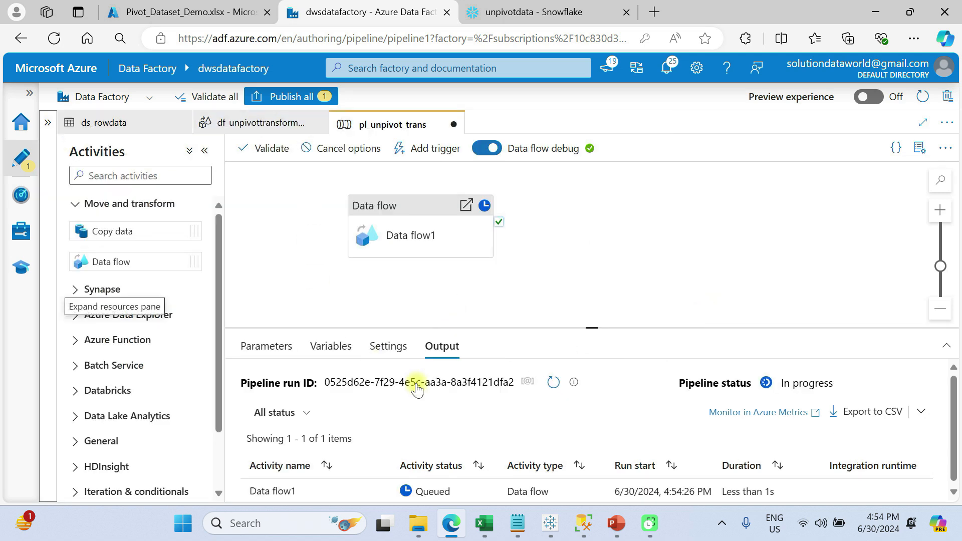
pyautogui.moveTo(592, 327); pyautogui.dragTo(585, 273)
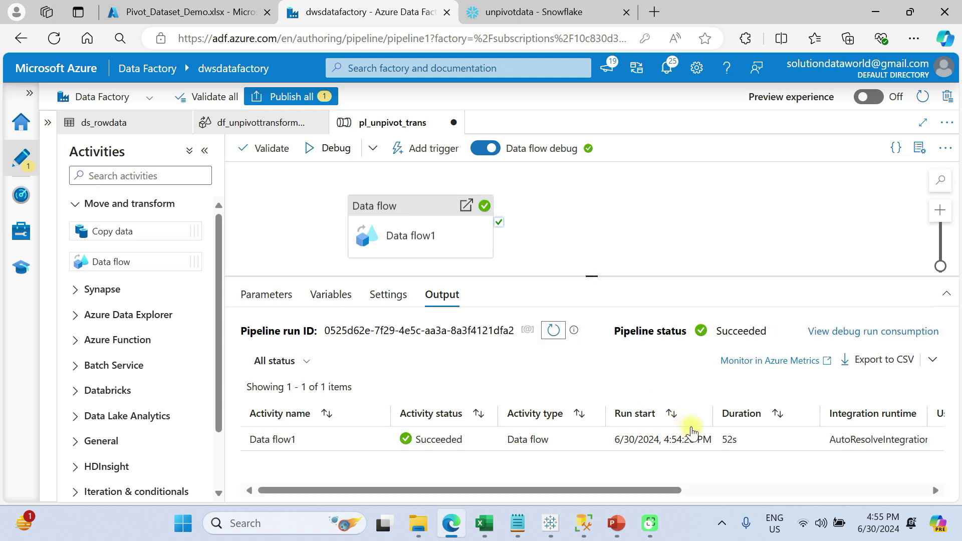
pyautogui.moveTo(413, 452)
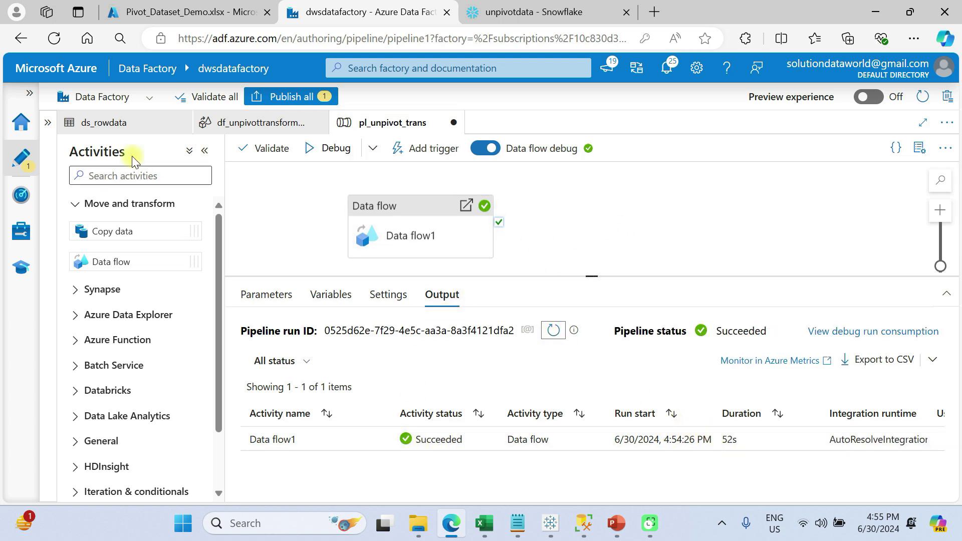
# - Switch to the Azure portal, open the part-00000 CSV file in the rowfiledata container, and preview its contents as a table
pyautogui.click(206, 11)
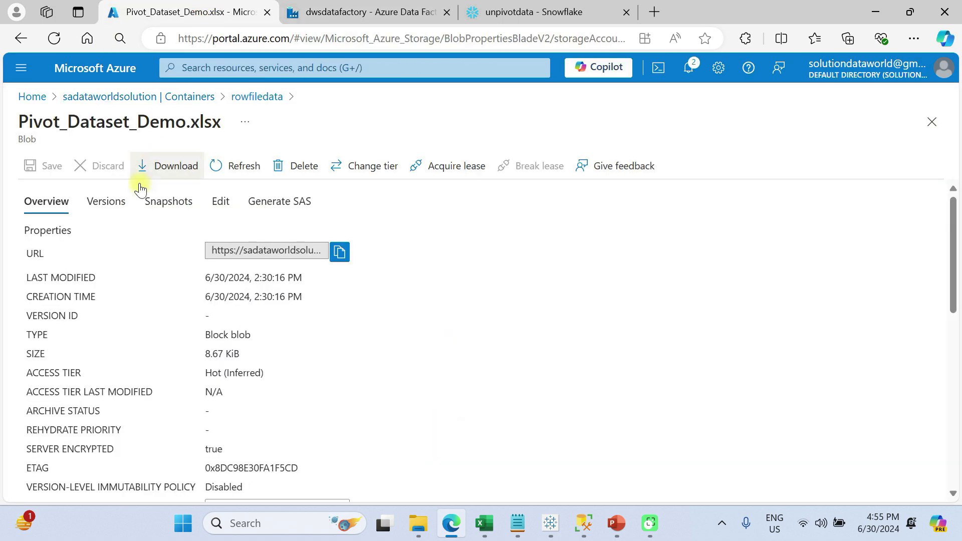
pyautogui.click(94, 96)
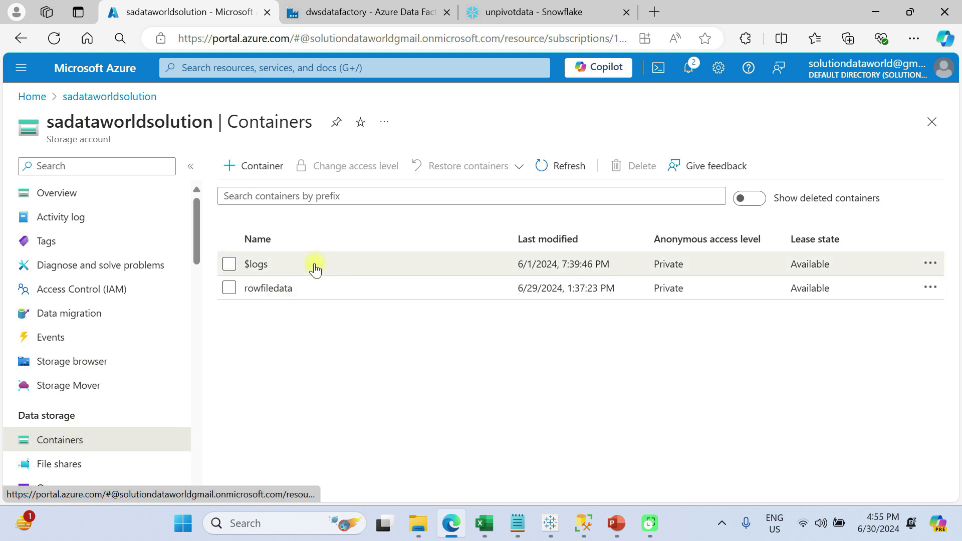
pyautogui.click(280, 287)
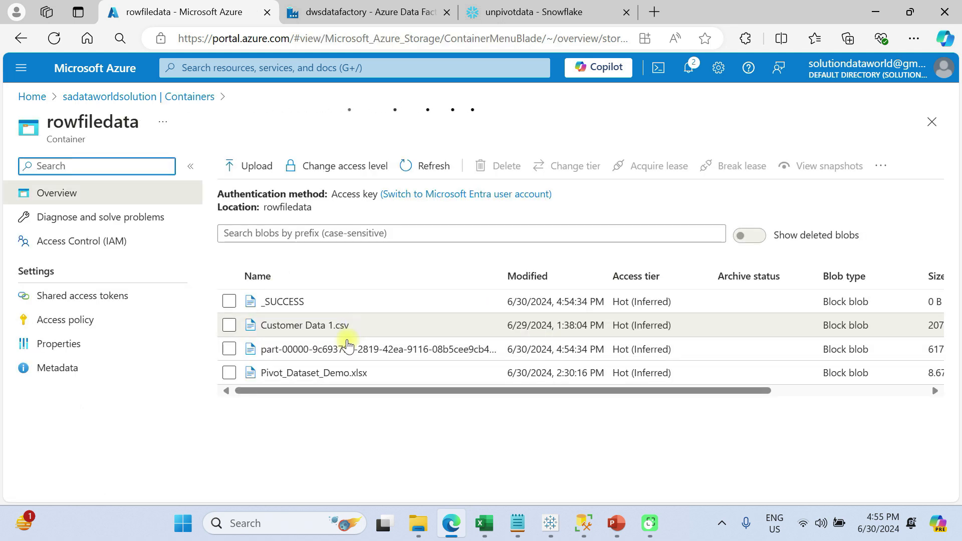
pyautogui.click(314, 384)
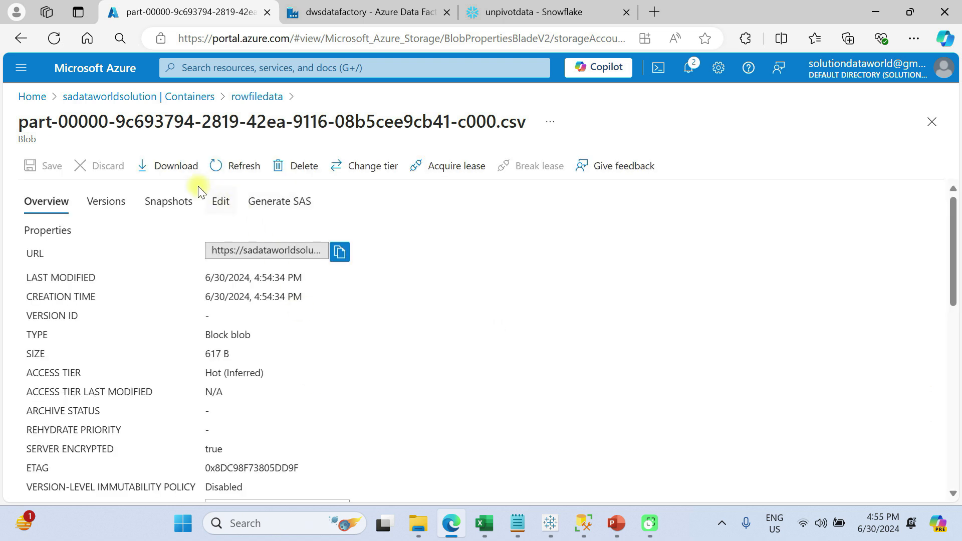
pyautogui.click(219, 202)
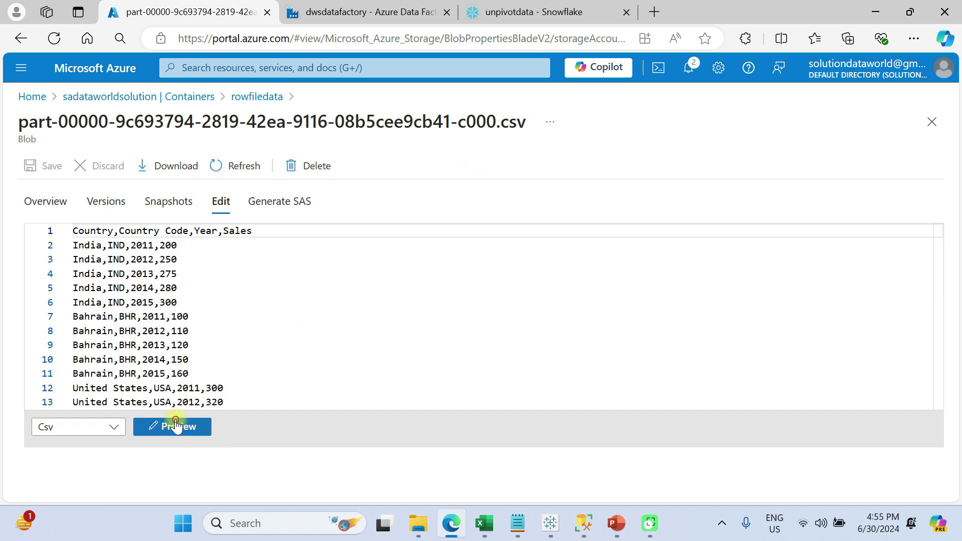
pyautogui.click(176, 426)
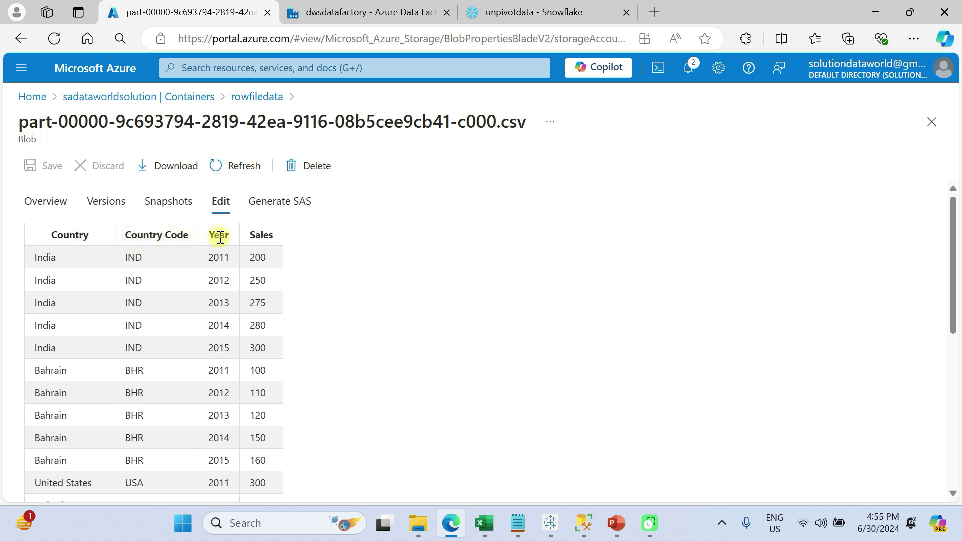
# - Return to the pl_unpivot_trans pipeline in Data Factory and enlarge its run output area further
pyautogui.click(361, 9)
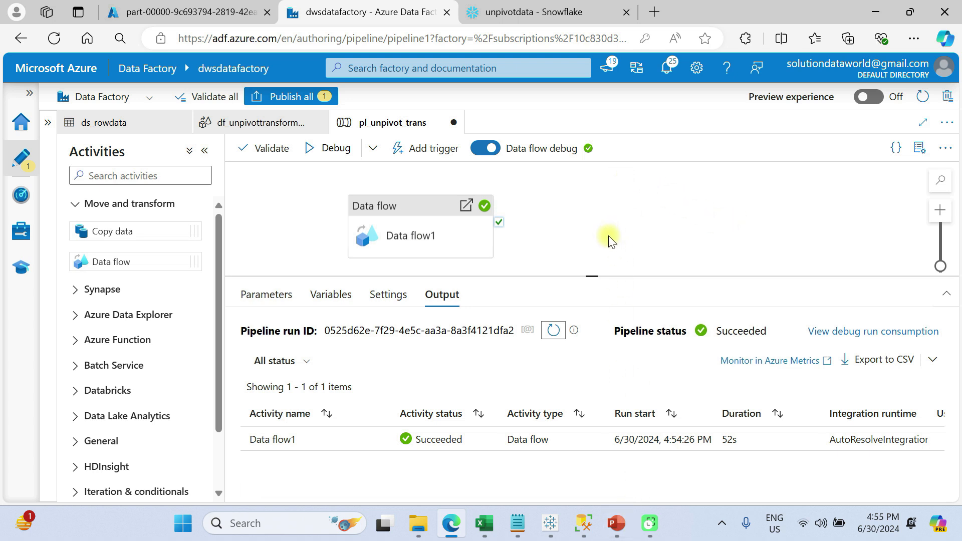
pyautogui.moveTo(593, 275); pyautogui.dragTo(594, 243)
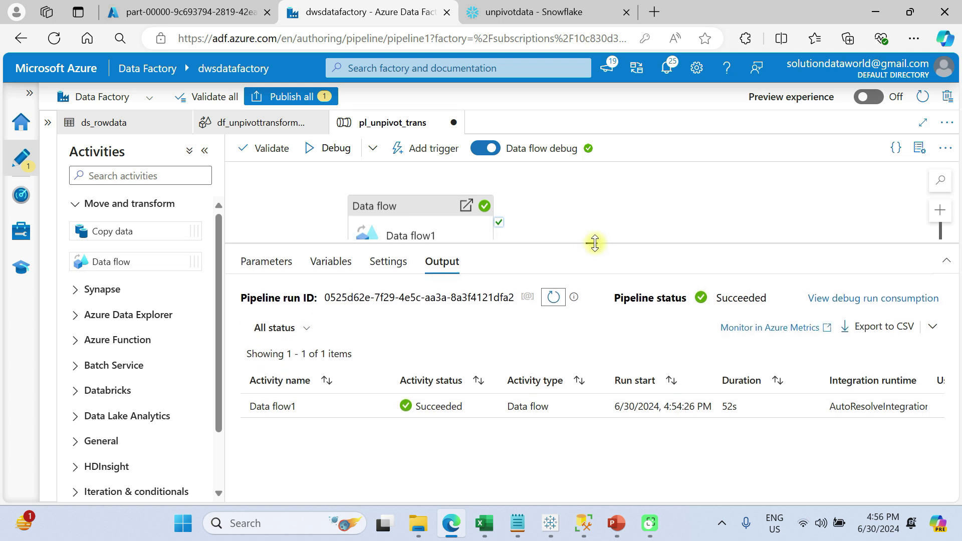